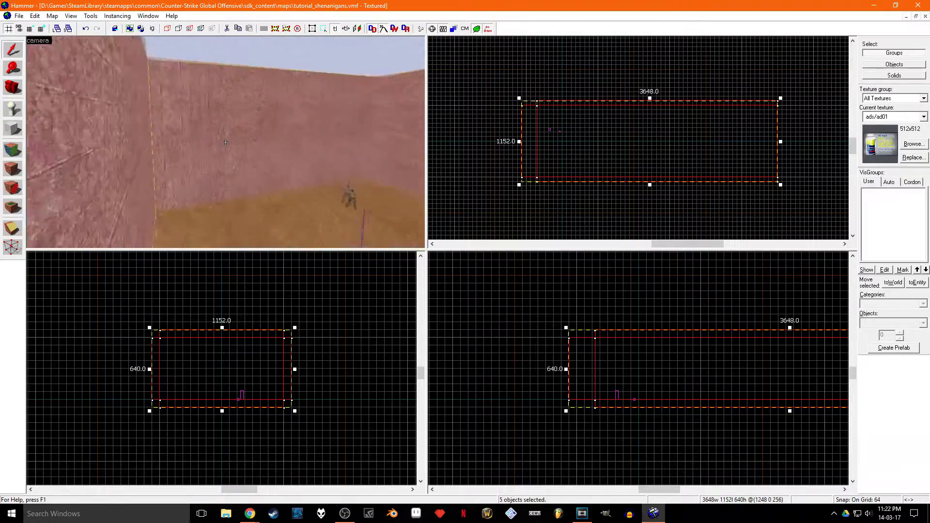
Select the four long brushes of the room and shorten them from the open end
{"action": "key", "text": "z"}
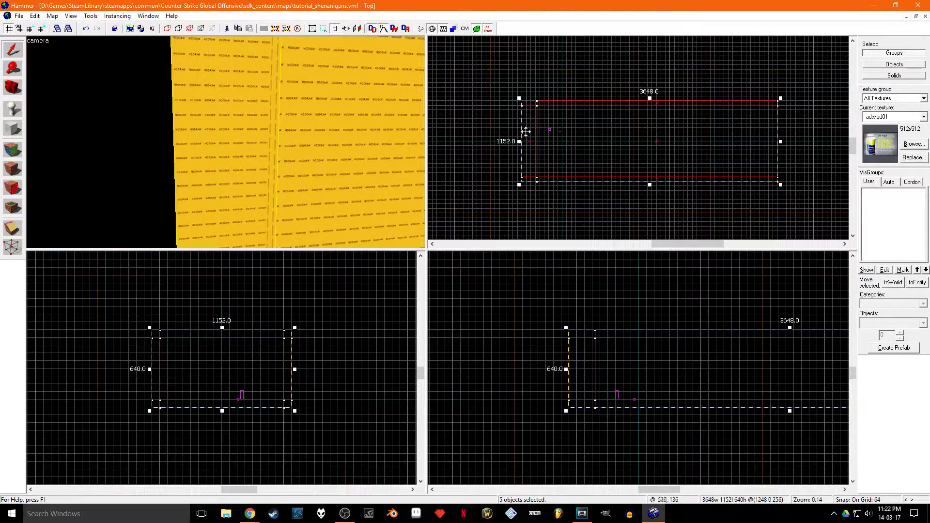
{"action": "scroll", "coordinate": [527, 129], "scroll_direction": "up", "scroll_amount": 3}
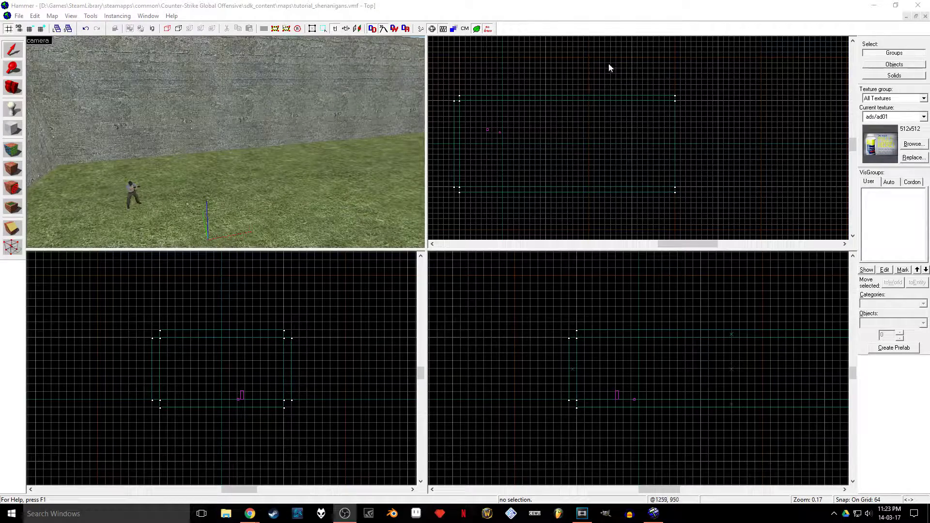
{"action": "left_click_drag", "start_coordinate": [610, 65], "coordinate": [696, 217]}
{"action": "key", "text": "Return"}
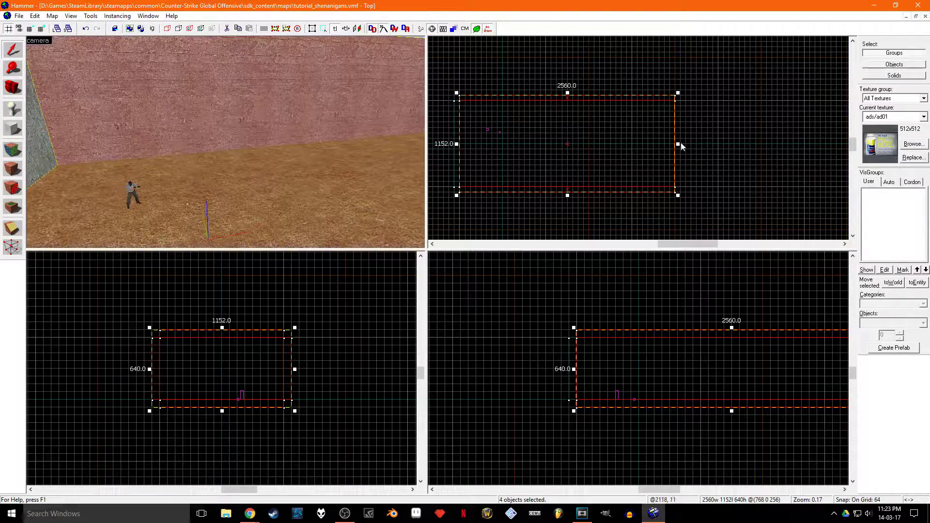
{"action": "left_click_drag", "start_coordinate": [678, 143], "coordinate": [636, 151]}
Reselect the shortened room brushes and stretch their open end back out to a length of 2560 units
{"action": "left_click_drag", "start_coordinate": [606, 66], "coordinate": [663, 225]}
{"action": "key", "text": "Return"}
{"action": "left_click_drag", "start_coordinate": [634, 145], "coordinate": [679, 149]}
Filter the texture browser for "nodraw" and make tools/toolsnodraw the current texture
{"action": "left_click", "coordinate": [913, 144]}
{"action": "type", "text": "nodr"}
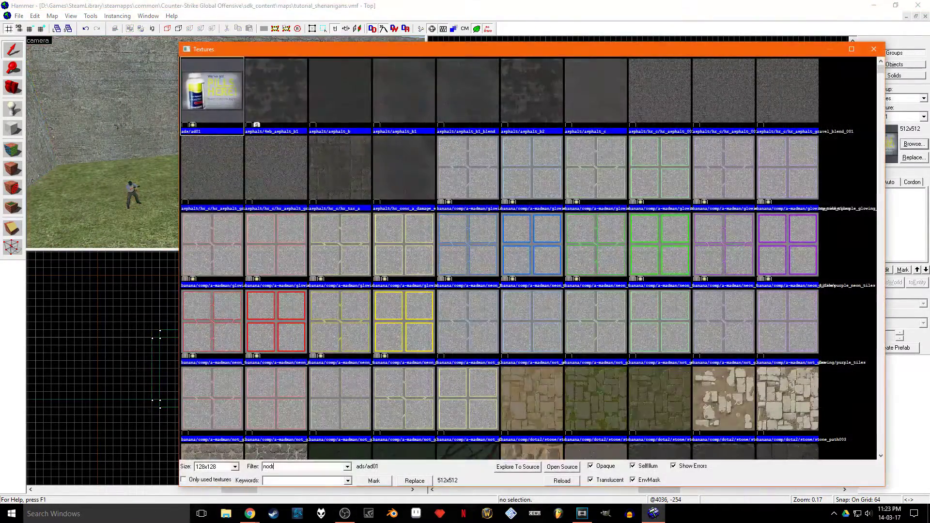
{"action": "type", "text": "aw"}
{"action": "double_click", "coordinate": [191, 89]}
Create a flat nodraw platform block spanning the room's width against its end wall, raised above the floor
{"action": "key", "text": "shift+b"}
{"action": "scroll", "coordinate": [161, 370], "scroll_direction": "up", "scroll_amount": 5}
{"action": "left_click_drag", "start_coordinate": [163, 374], "coordinate": [219, 393]}
{"action": "key", "text": "z"}
{"action": "key", "text": "z"}
{"action": "left_click_drag", "start_coordinate": [678, 168], "coordinate": [482, 99]}
{"action": "key", "text": "z"}
{"action": "key", "text": "Return"}
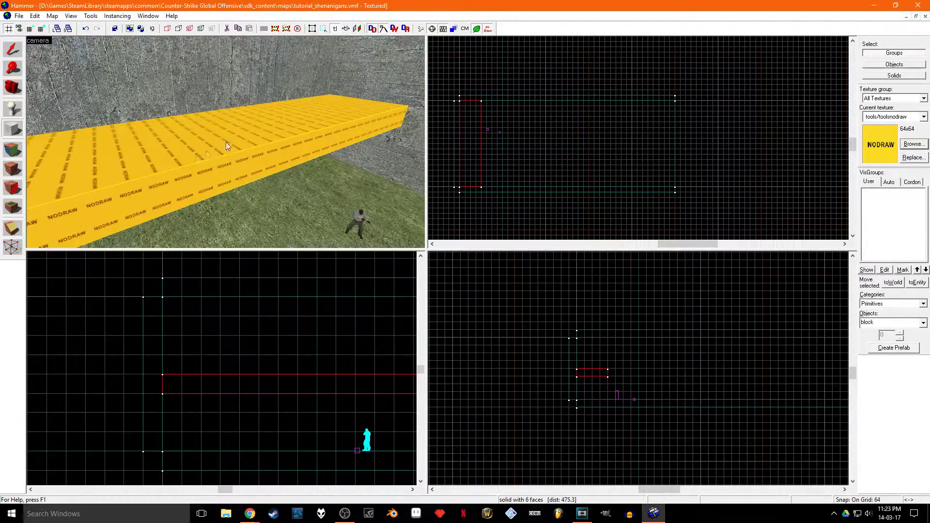
Texture the platform's top with grass and its exposed side with the texture lifted from the wall
{"action": "key", "text": "shift+a"}
{"action": "left_click", "coordinate": [387, 129]}
{"action": "right_click", "coordinate": [386, 128]}
{"action": "left_click", "coordinate": [539, 169]}
{"action": "key", "text": "z"}
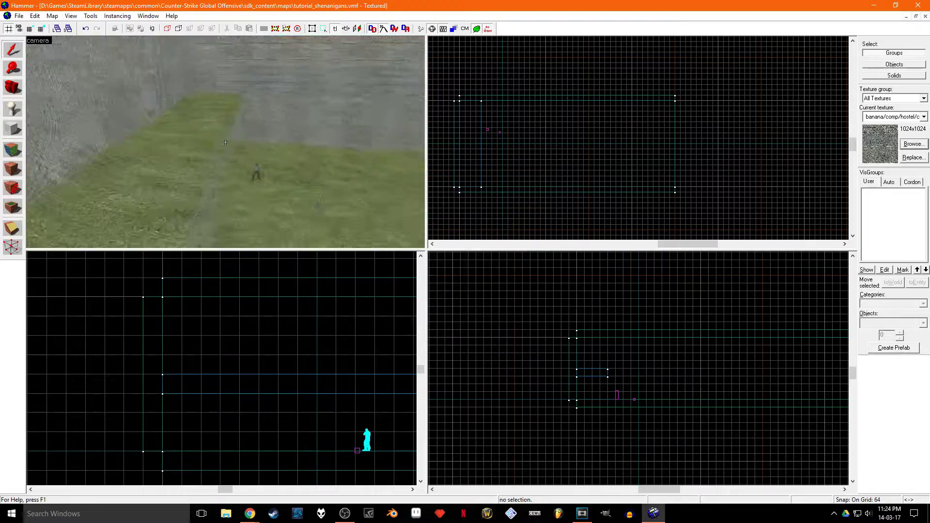
Filter the textures for "concrete", choose one and apply it to a face of the platform
{"action": "key", "text": "z"}
{"action": "key", "text": "shift+a"}
{"action": "left_click", "coordinate": [451, 292]}
{"action": "type", "text": "concrete"}
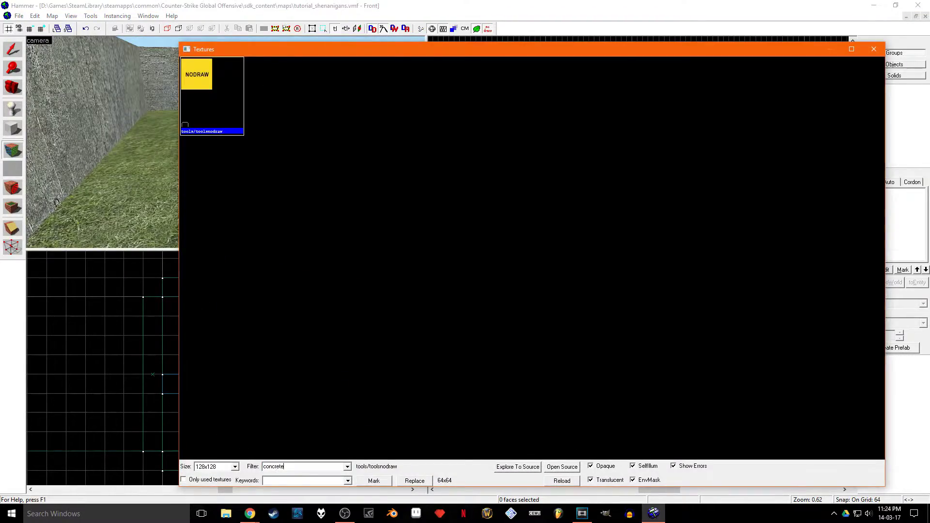
{"action": "double_click", "coordinate": [529, 167]}
{"action": "right_click", "coordinate": [218, 205]}
{"action": "left_click", "coordinate": [539, 169]}
Select the player model and move it up from the floor onto the raised platform
{"action": "key", "text": "z"}
{"action": "key", "text": "z"}
{"action": "left_click", "coordinate": [278, 183]}
{"action": "left_click_drag", "start_coordinate": [365, 435], "coordinate": [315, 358]}
{"action": "scroll", "coordinate": [322, 388], "scroll_direction": "up", "scroll_amount": 15}
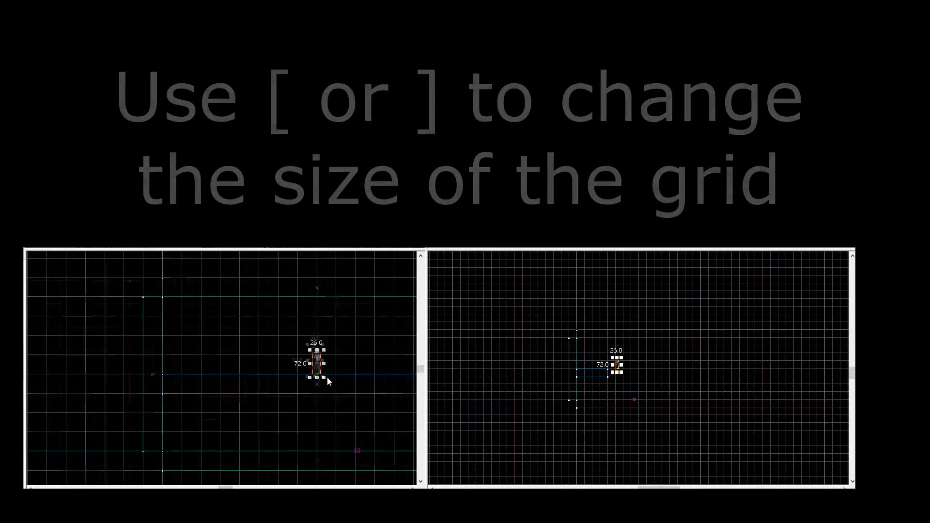
Reduce the grid size five steps and nudge the player model slightly to align its feet with the platform's top
{"action": "scroll", "coordinate": [309, 394], "scroll_direction": "down", "scroll_amount": 2}
{"action": "scroll", "coordinate": [290, 373], "scroll_direction": "up", "scroll_amount": 4}
{"action": "key", "text": "bracketleft"}
{"action": "key", "text": "bracketleft"}
{"action": "key", "text": "bracketleft"}
{"action": "key", "text": "bracketleft"}
{"action": "key", "text": "bracketleft"}
{"action": "left_click_drag", "start_coordinate": [284, 376], "coordinate": [278, 361]}
{"action": "scroll", "coordinate": [279, 361], "scroll_direction": "down", "scroll_amount": 4}
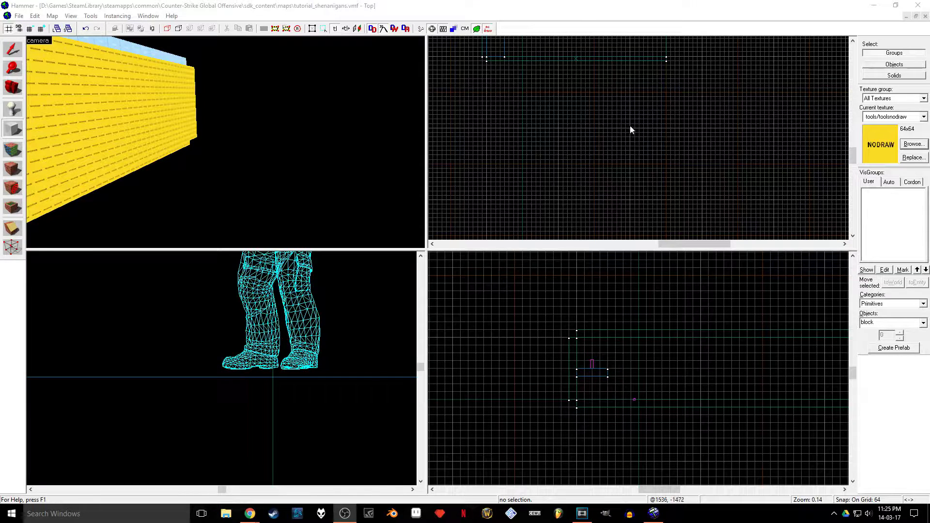
Create a nodraw block 128 wide, 640 long and 448 high in the empty space outside the room
{"action": "left_click_drag", "start_coordinate": [629, 124], "coordinate": [639, 170]}
{"action": "middle_click_drag", "start_coordinate": [780, 368], "coordinate": [660, 352]}
{"action": "scroll", "coordinate": [245, 352], "scroll_direction": "down", "scroll_amount": 10}
{"action": "scroll", "coordinate": [246, 355], "scroll_direction": "up", "scroll_amount": 8}
{"action": "left_click_drag", "start_coordinate": [310, 367], "coordinate": [319, 439]}
{"action": "middle_click_drag", "start_coordinate": [335, 401], "coordinate": [282, 363]}
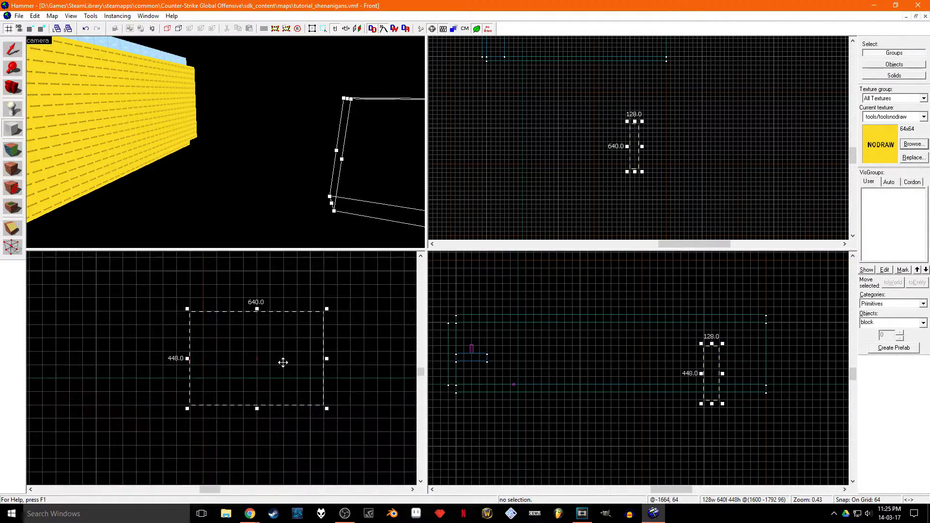
{"action": "key", "text": "Return"}
Clip the new block diagonally from one lower corner to the middle of its top edge, removing the outer piece
{"action": "key", "text": "z"}
{"action": "key", "text": "w"}
{"action": "key", "text": "z"}
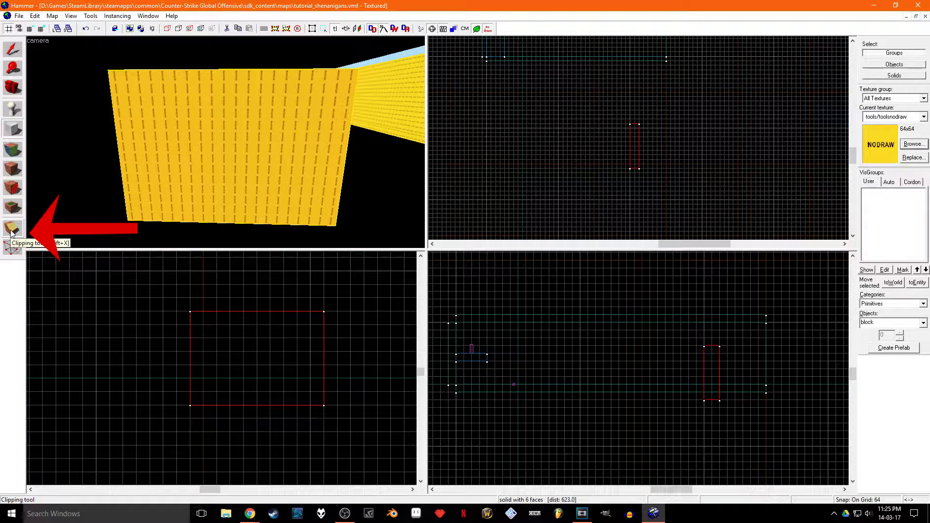
{"action": "left_click", "coordinate": [12, 229]}
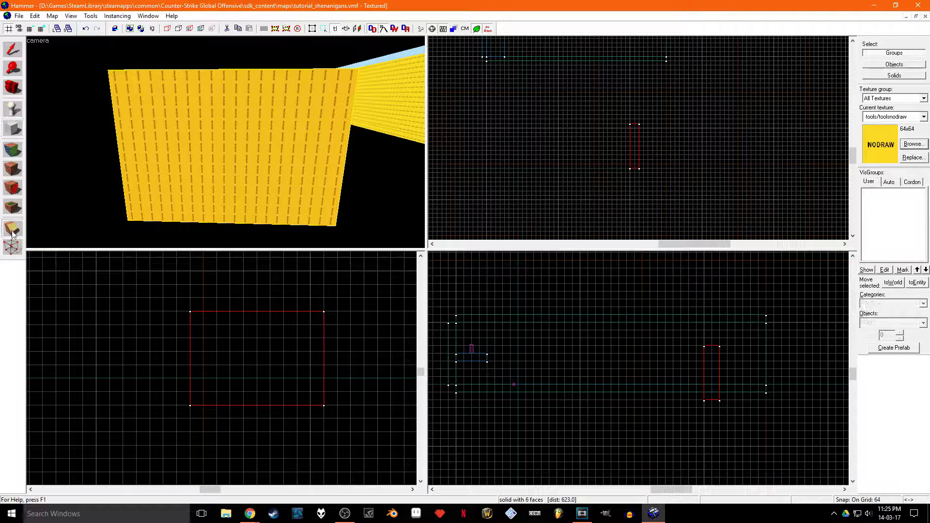
{"action": "left_click_drag", "start_coordinate": [190, 404], "coordinate": [325, 407]}
{"action": "key", "text": "Return"}
Split the block diagonally from the top middle to the opposite lower corner, keeping both pieces
{"action": "left_click", "coordinate": [14, 232]}
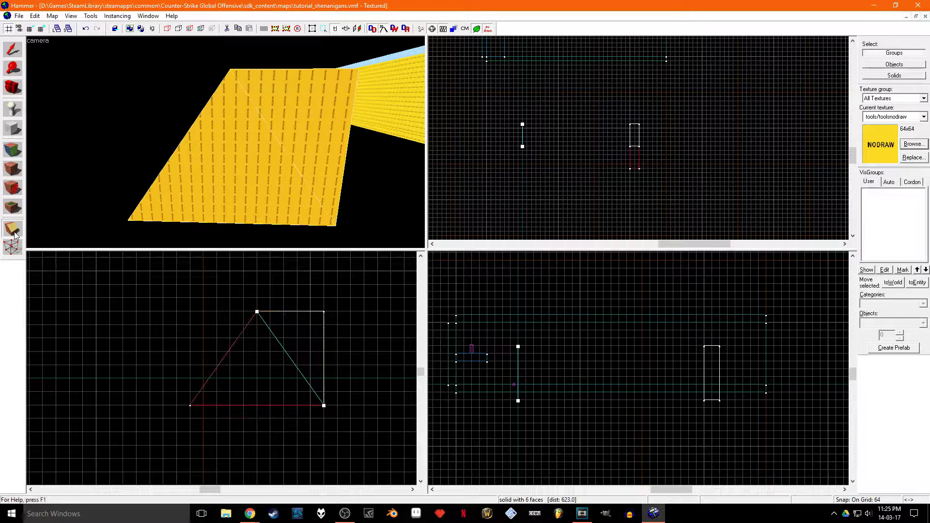
{"action": "left_click", "coordinate": [14, 233]}
{"action": "key", "text": "Return"}
Select the leftover corner piece beside the triangle and delete it
{"action": "left_click", "coordinate": [13, 50]}
{"action": "left_click", "coordinate": [287, 123]}
{"action": "left_click", "coordinate": [257, 154]}
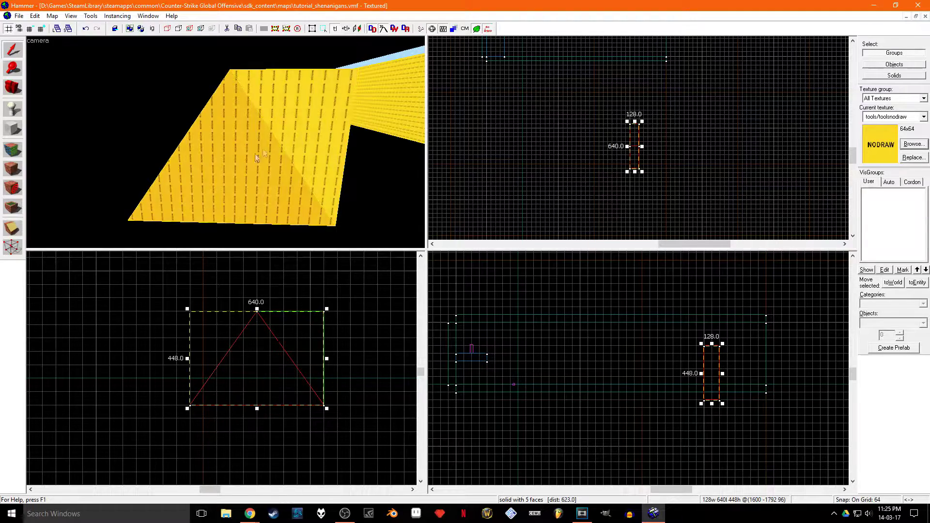
{"action": "left_click", "coordinate": [319, 129]}
{"action": "key", "text": "Delete"}
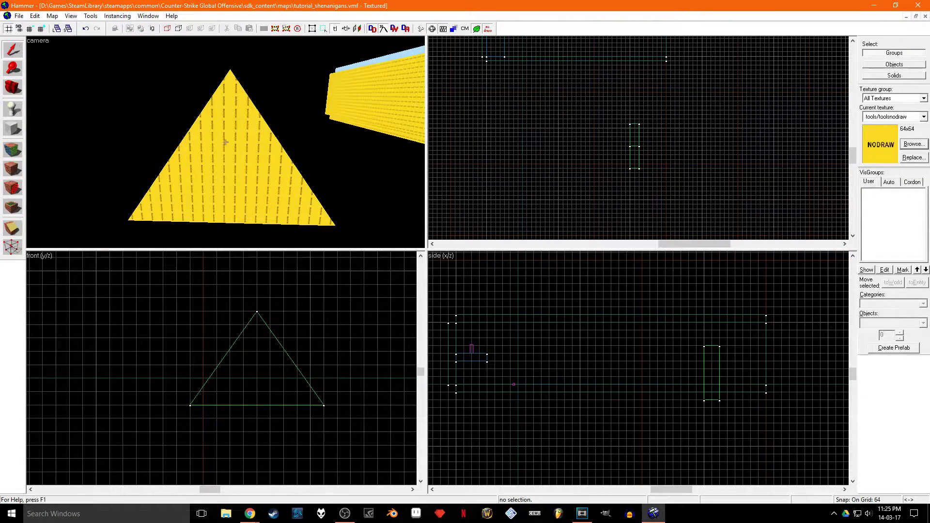
Clip off both lower corners of the triangle vertically, one grid unit in from each end
{"action": "key", "text": "z"}
{"action": "key", "text": "d"}
{"action": "key", "text": "a"}
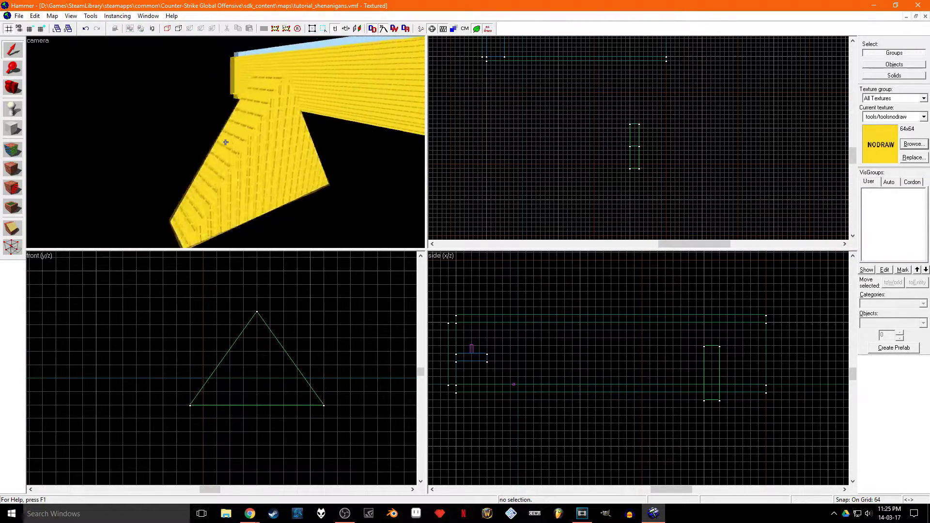
{"action": "key", "text": "z"}
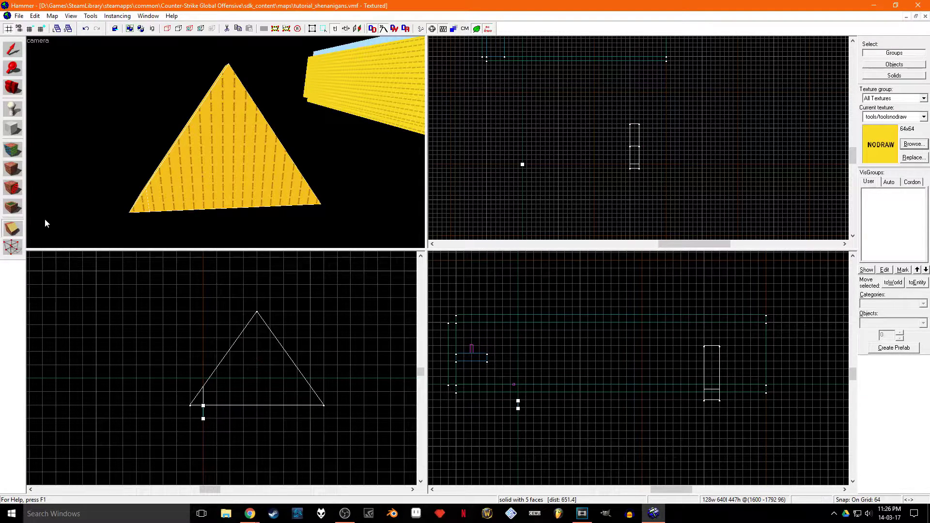
{"action": "left_click", "coordinate": [16, 236]}
{"action": "key", "text": "Return"}
{"action": "left_click_drag", "start_coordinate": [311, 405], "coordinate": [311, 387]}
{"action": "key", "text": "Return"}
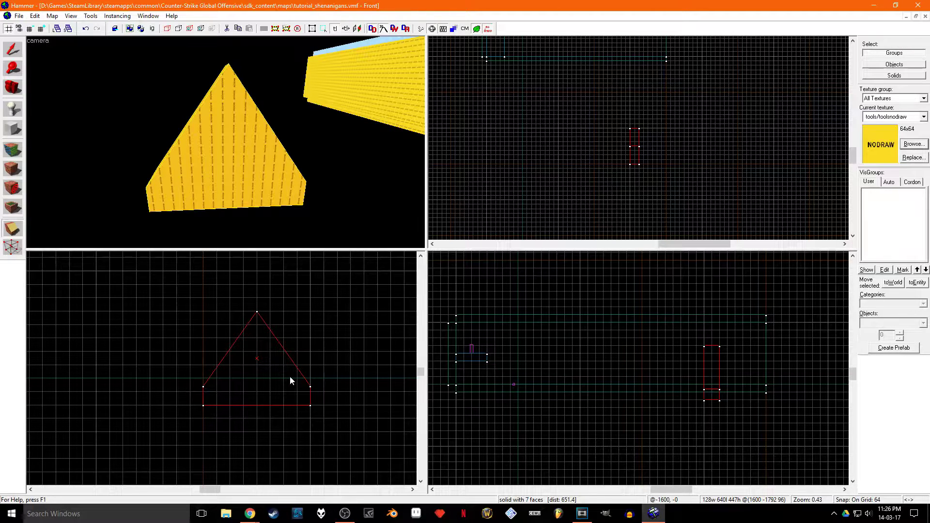
Move the side vertices outward with the Vertex tool, widening the base to 640 units with short vertical ends
{"action": "key", "text": "shift+v"}
{"action": "key", "text": "shift+v"}
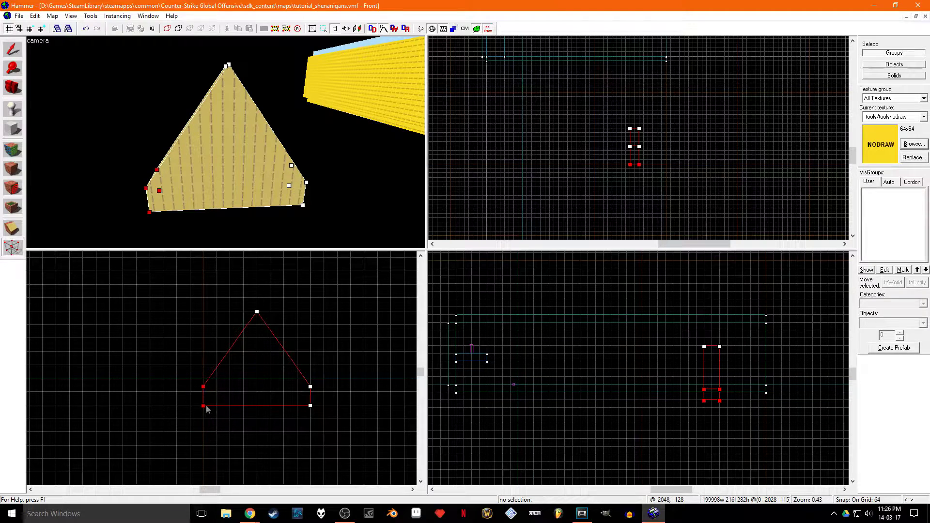
{"action": "left_click", "coordinate": [190, 387]}
{"action": "left_click_drag", "start_coordinate": [190, 386], "coordinate": [190, 391]}
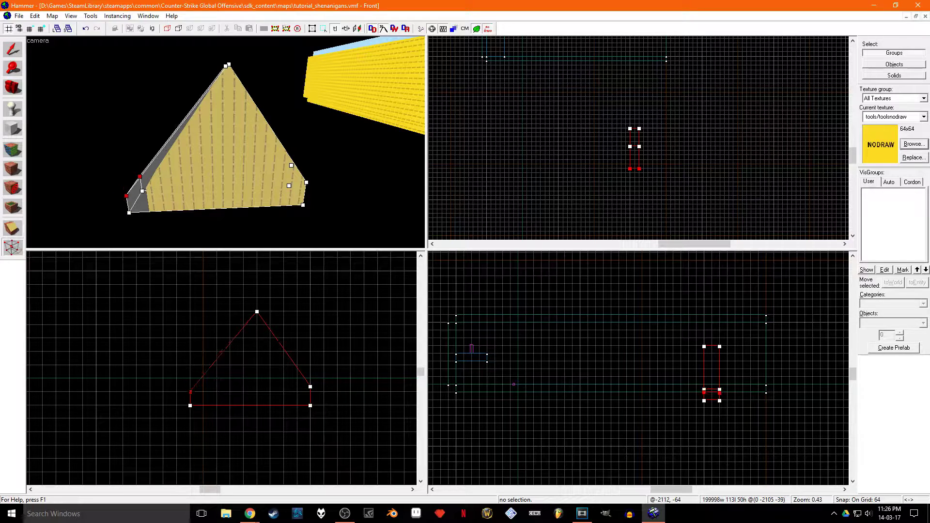
{"action": "left_click_drag", "start_coordinate": [287, 379], "coordinate": [324, 406]}
{"action": "left_click_drag", "start_coordinate": [307, 367], "coordinate": [336, 393]}
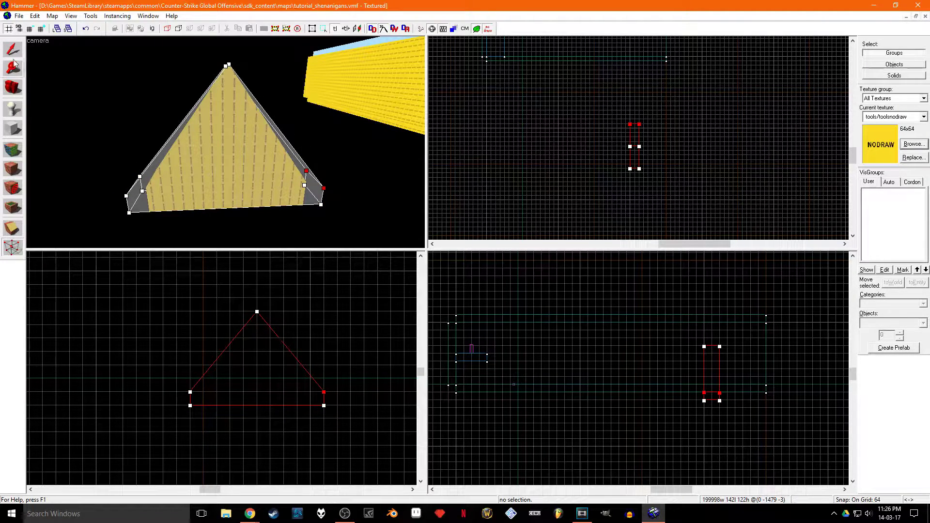
{"action": "key", "text": "shift+s"}
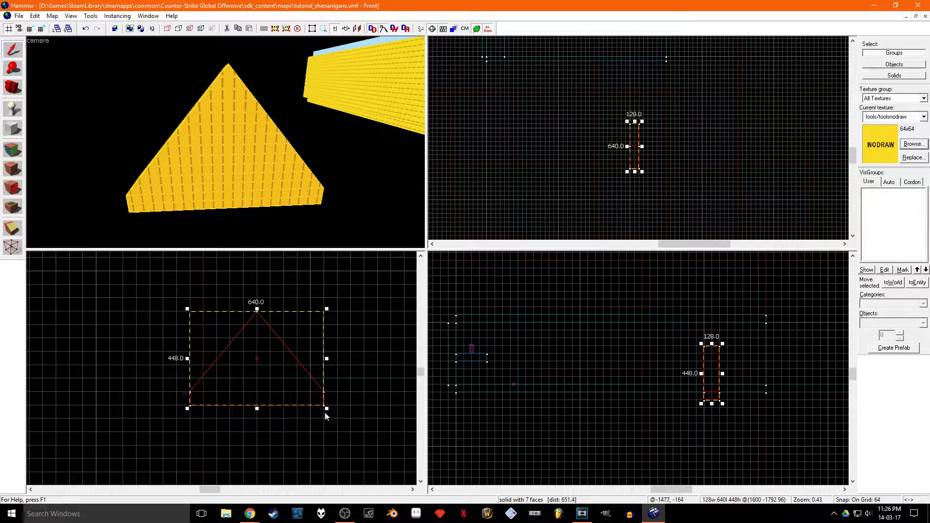
Reduce the grid to 32 units and clip the pointed tip of the shape flat
{"action": "key", "text": "Escape"}
{"action": "key", "text": "z"}
{"action": "key", "text": "a"}
{"action": "key", "text": "d"}
{"action": "key", "text": "z"}
{"action": "left_click", "coordinate": [193, 195]}
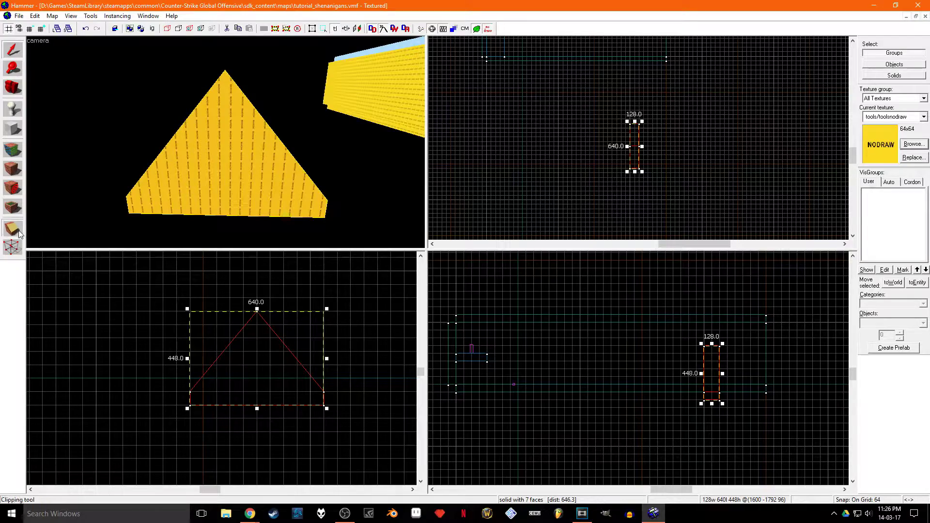
{"action": "scroll", "coordinate": [260, 319], "scroll_direction": "up", "scroll_amount": 3}
{"action": "key", "text": "bracketleft"}
{"action": "mouse_move", "coordinate": [245, 316]}
{"action": "left_mouse_down"}
{"action": "mouse_move", "coordinate": [255, 317]}
{"action": "mouse_move", "coordinate": [233, 316]}
{"action": "left_mouse_up"}
{"action": "scroll", "coordinate": [262, 305], "scroll_direction": "down", "scroll_amount": 4}
{"action": "key", "text": "Return"}
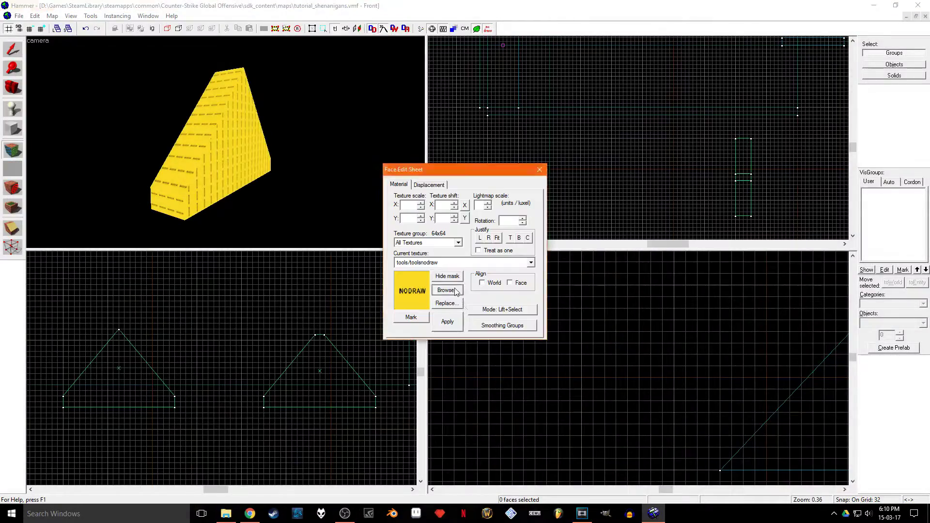
Texture the pointed shape's sloped face in gray and its short vertical end with banana/comp/dota2/stone/stone_tile005dark
{"action": "left_click", "coordinate": [446, 289]}
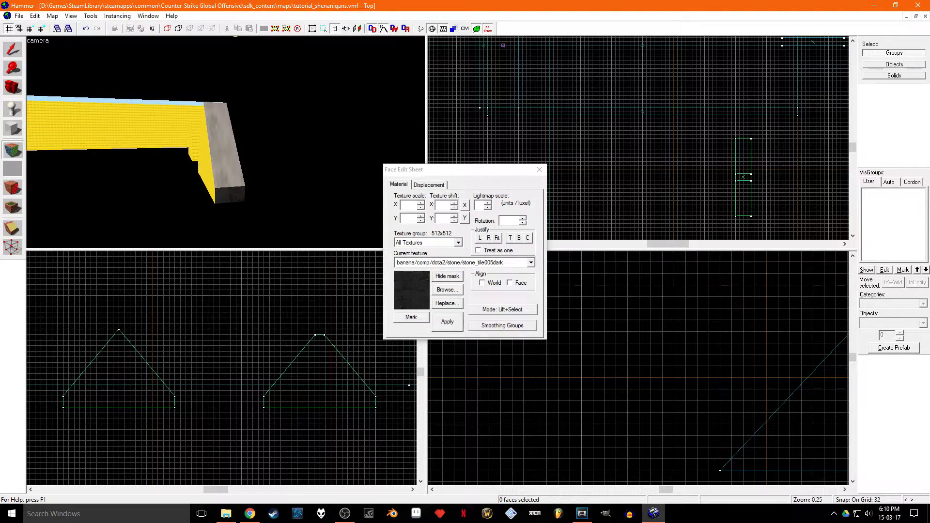
{"action": "key", "text": "d"}
{"action": "key", "text": "s"}
{"action": "key", "text": "w"}
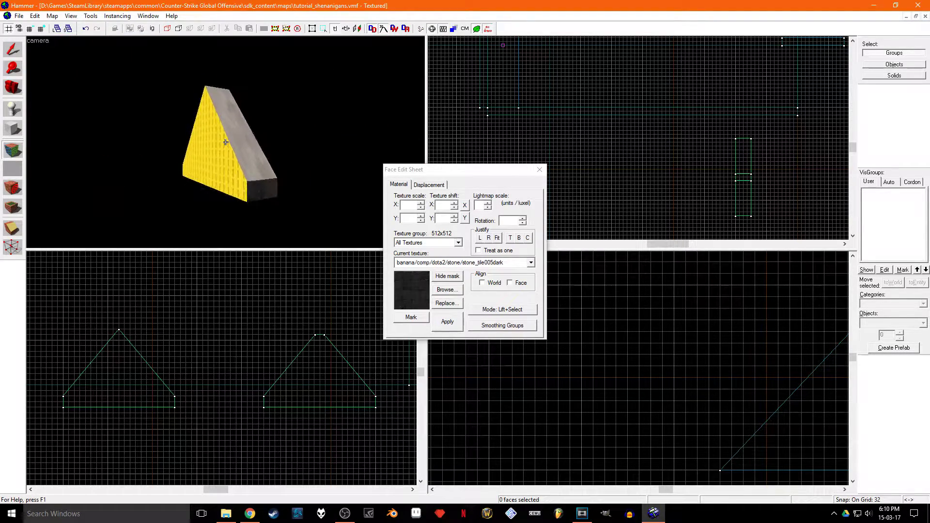
{"action": "key", "text": "a"}
{"action": "key", "text": "a"}
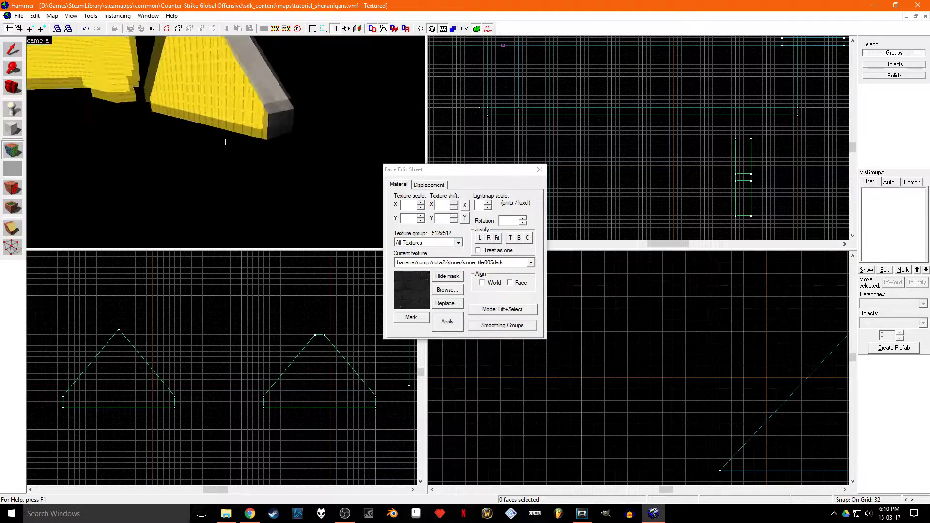
{"action": "key", "text": "w"}
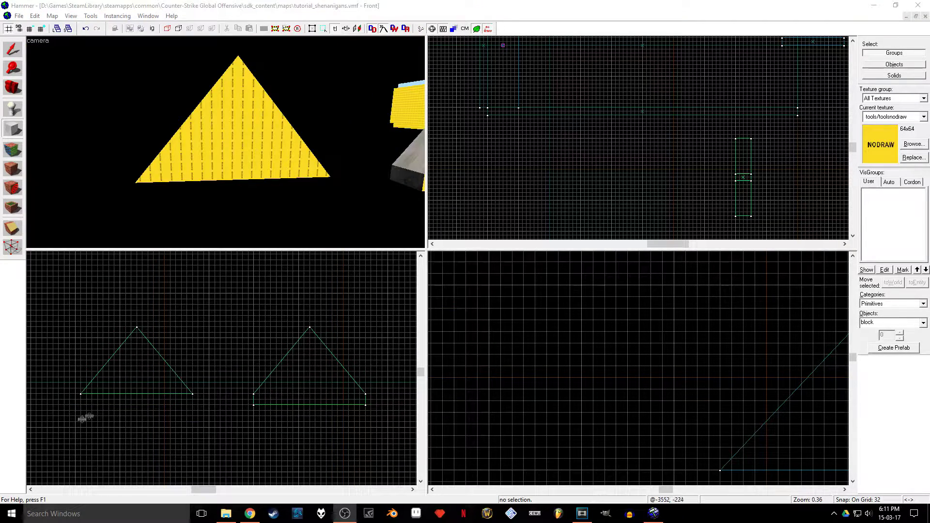
Create a low rectangular nodraw block directly beneath the plain triangle, matching its width as a base
{"action": "left_click_drag", "start_coordinate": [83, 393], "coordinate": [194, 406]}
{"action": "key", "text": "Return"}
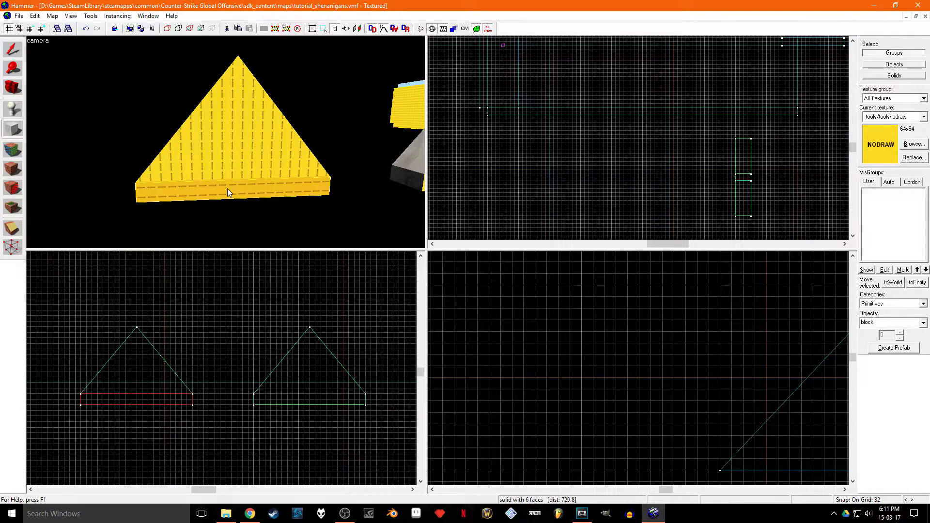
{"action": "key", "text": "z"}
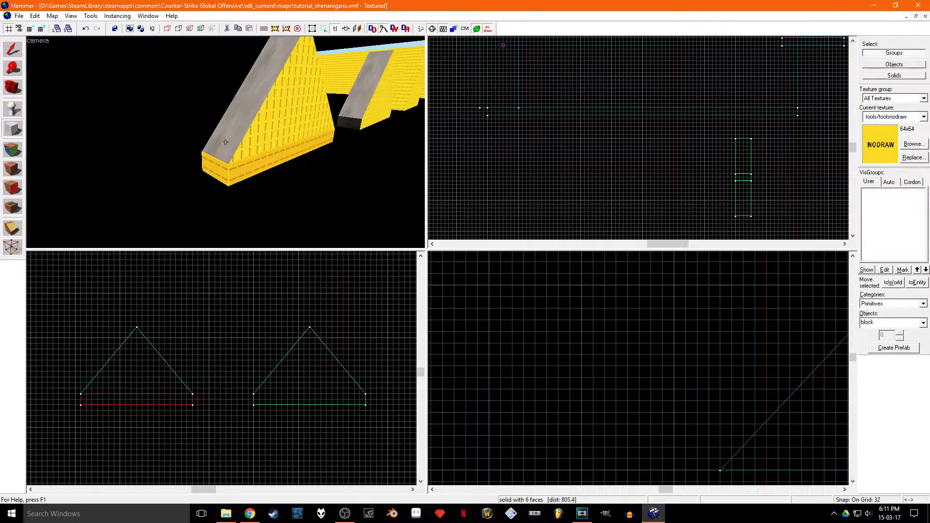
{"action": "key", "text": "z"}
Rotate the textured pointed shape about 45 degrees in the side view and shift it slightly up and sideways
{"action": "left_click", "coordinate": [19, 53]}
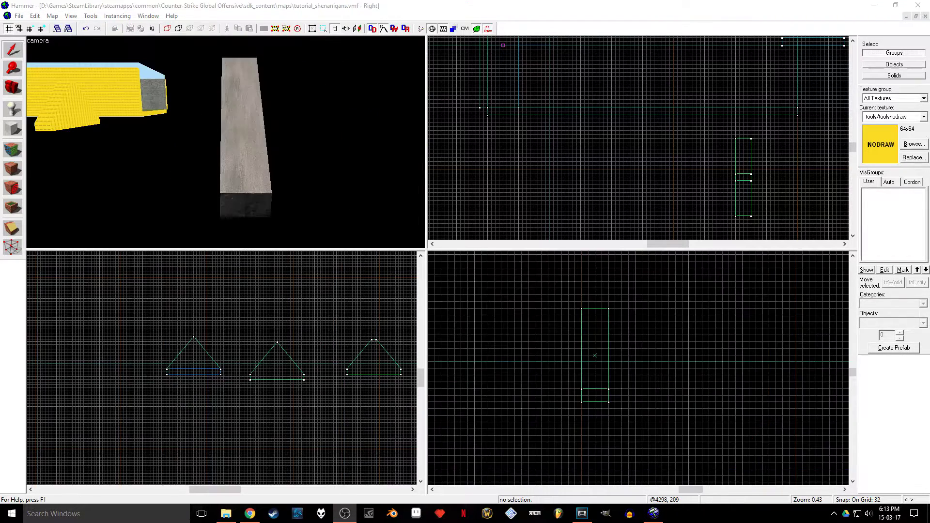
{"action": "left_click", "coordinate": [249, 162]}
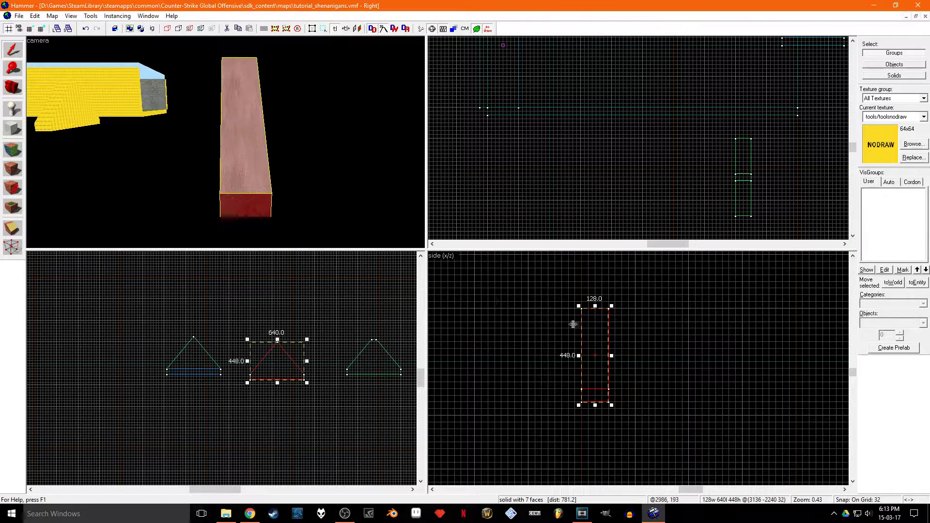
{"action": "left_click_drag", "start_coordinate": [612, 306], "coordinate": [637, 328]}
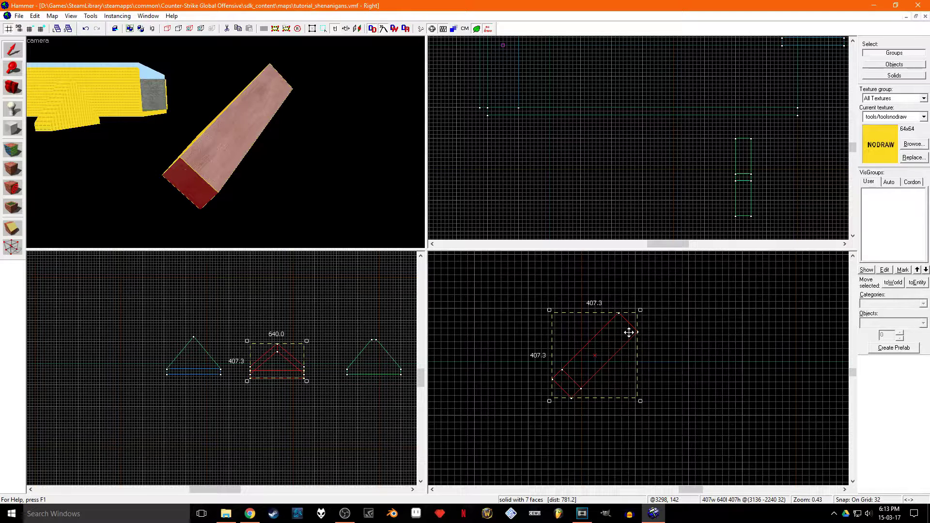
{"action": "left_click_drag", "start_coordinate": [628, 332], "coordinate": [613, 321]}
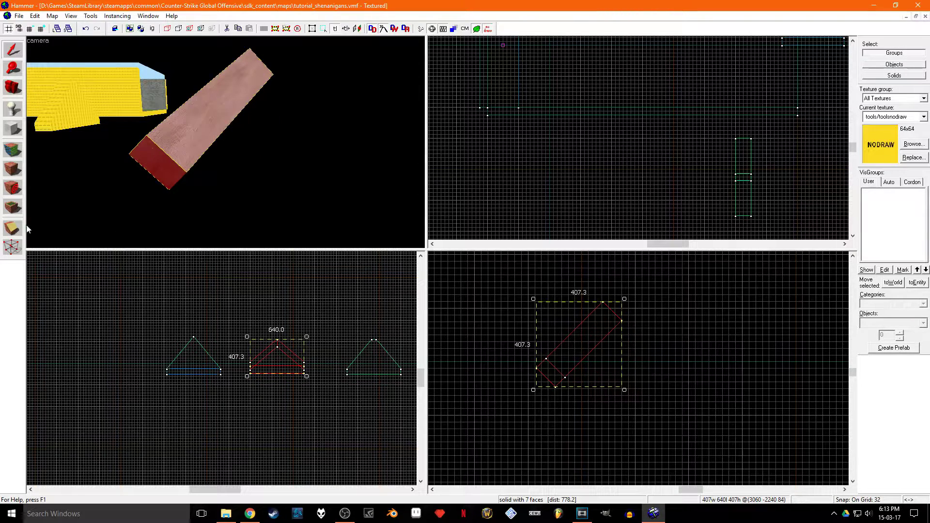
Select all vertices of the rotated shape with the Vertex tool and move them together diagonally upward
{"action": "left_click", "coordinate": [9, 250]}
{"action": "left_click_drag", "start_coordinate": [506, 281], "coordinate": [678, 409]}
{"action": "key", "text": "Return"}
{"action": "left_click_drag", "start_coordinate": [557, 388], "coordinate": [575, 364]}
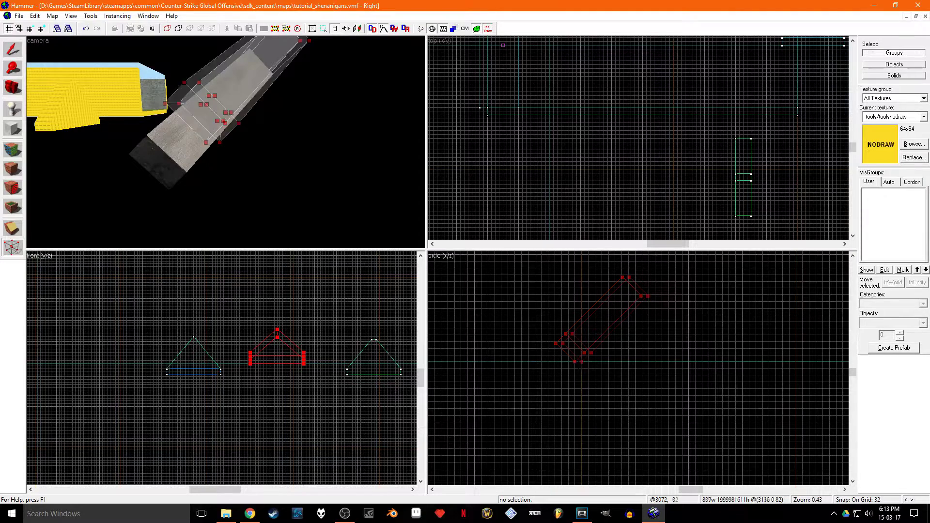
Make a copy of the rotated shape diagonally below the original and rotate the copy 5 degrees about Y
{"action": "left_click", "coordinate": [13, 50]}
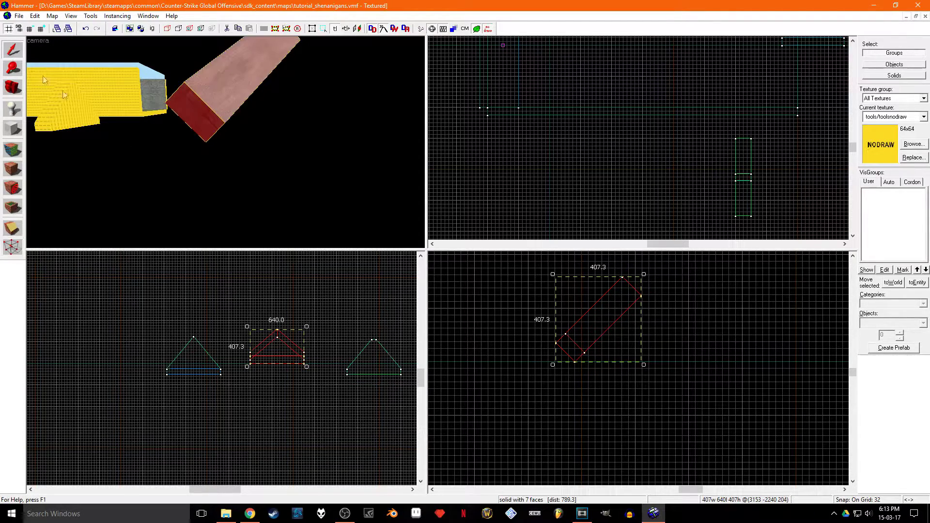
{"action": "left_click_drag", "start_coordinate": [591, 317], "coordinate": [631, 362], "text": "shift"}
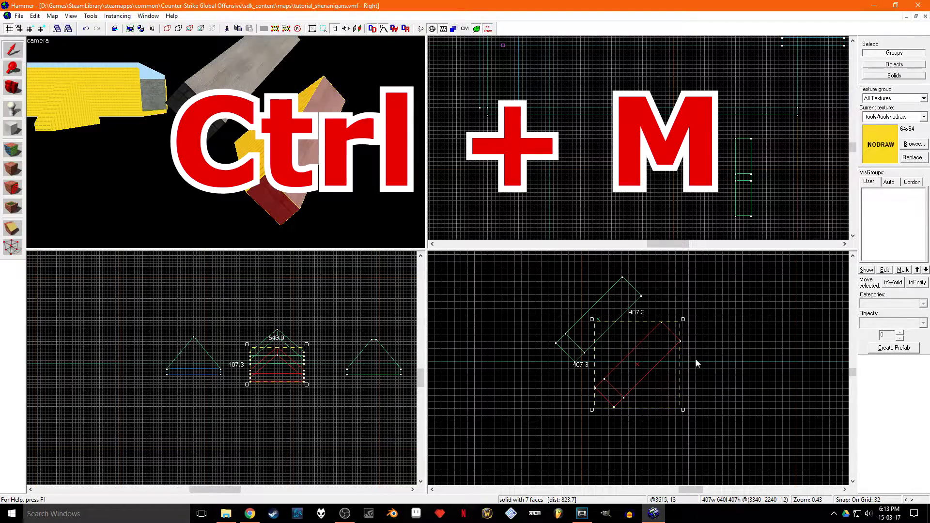
{"action": "key", "text": "ctrl+m"}
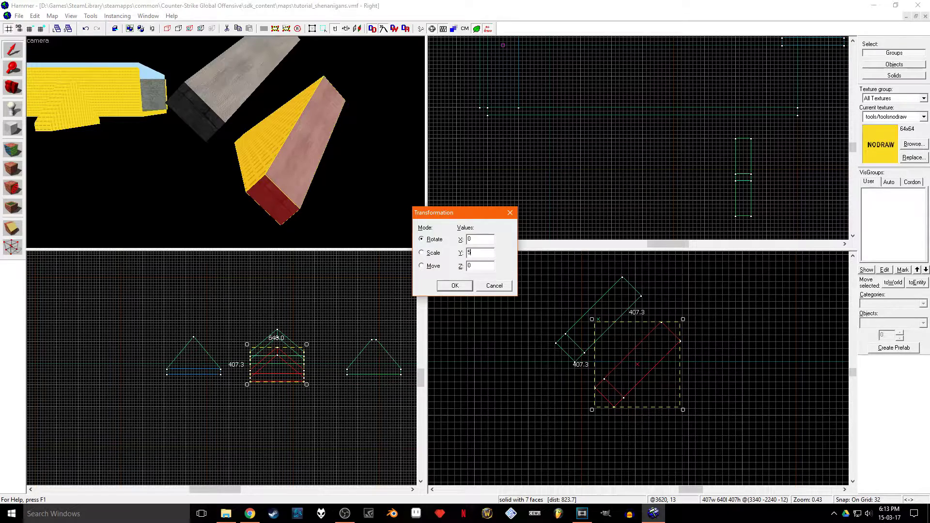
{"action": "key", "text": "Return"}
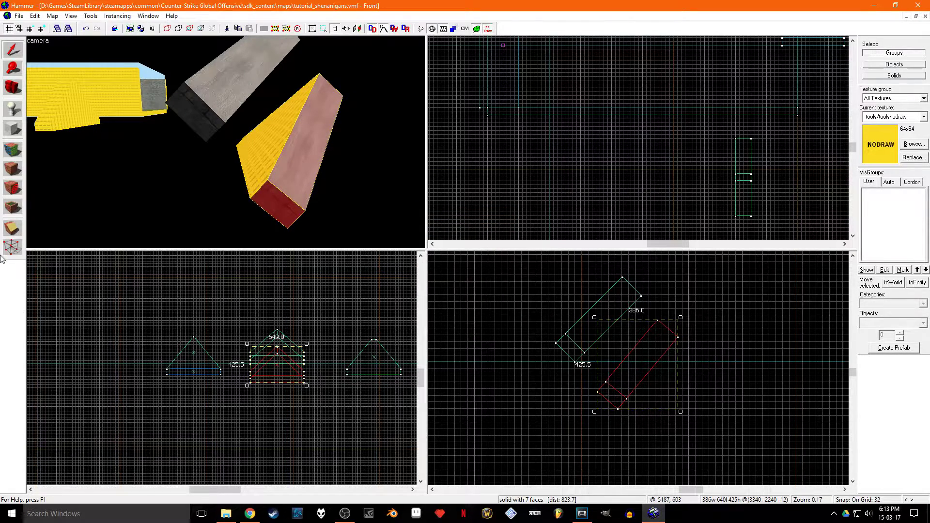
Select all vertices of the copy with the Vertex tool and move them together so its lower corner meets the original's lower corner
{"action": "left_click", "coordinate": [11, 247]}
{"action": "left_click_drag", "start_coordinate": [536, 298], "coordinate": [718, 450]}
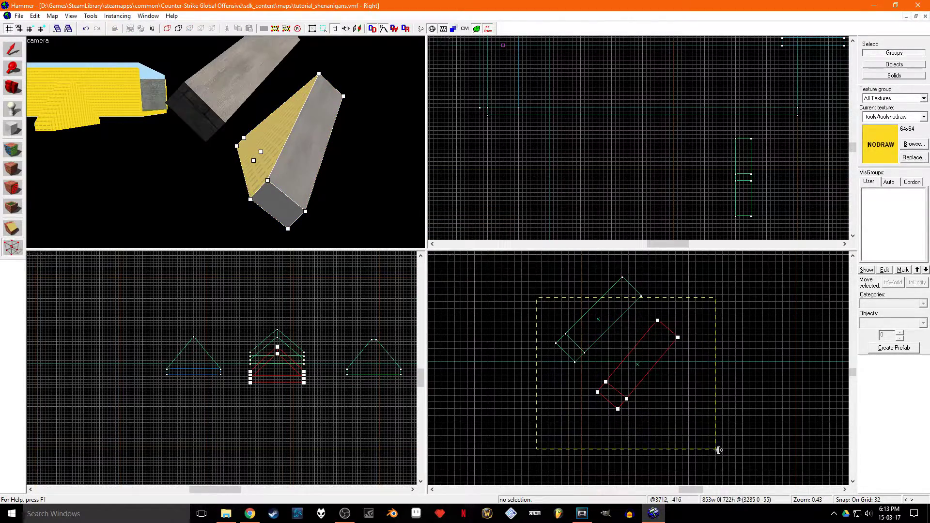
{"action": "key", "text": "Return"}
{"action": "left_click_drag", "start_coordinate": [597, 392], "coordinate": [575, 362]}
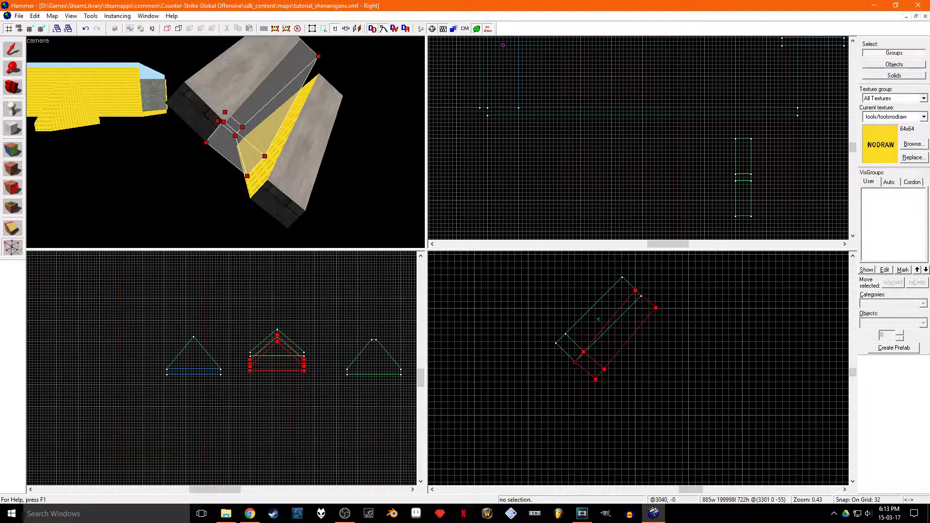
Group the two joined segments and select all vertices of the group with the Vertex tool to align its end corner with the grid
{"action": "left_click", "coordinate": [19, 54]}
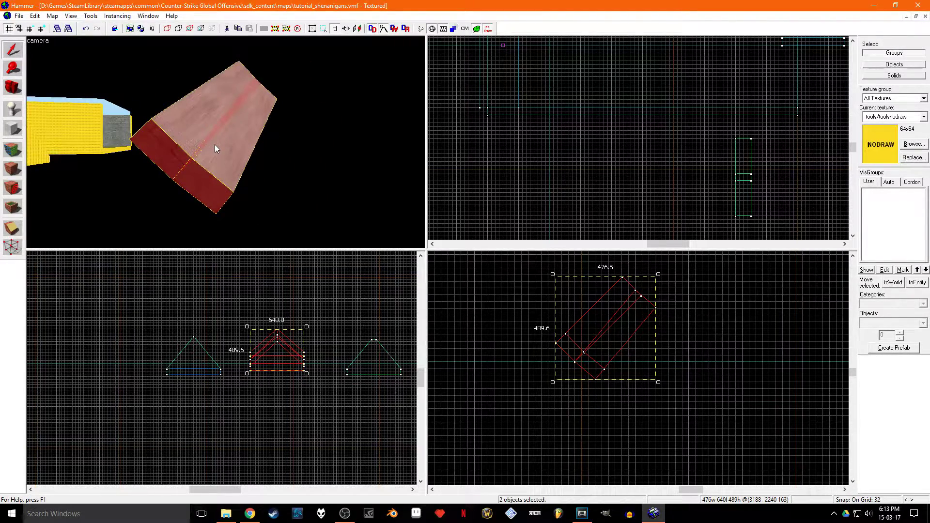
{"action": "key", "text": "ctrl+g"}
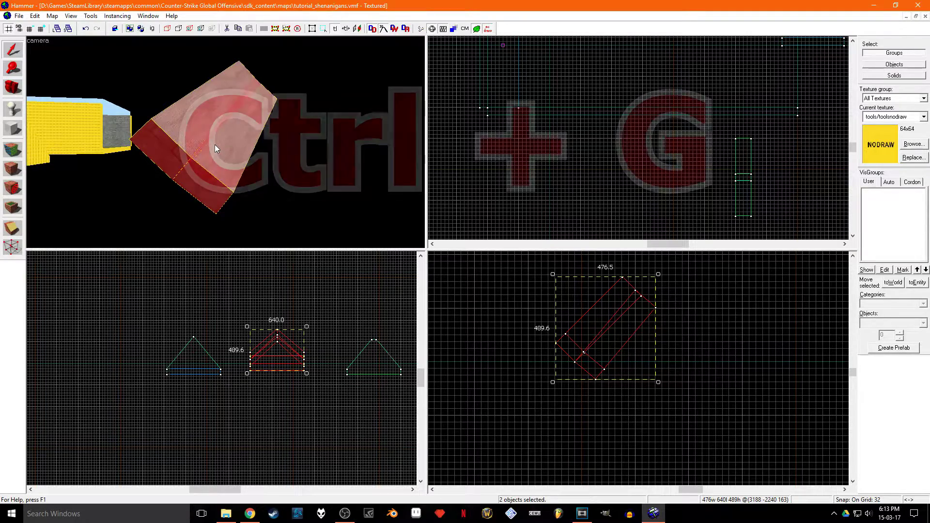
{"action": "left_click", "coordinate": [20, 246]}
{"action": "left_click_drag", "start_coordinate": [527, 267], "coordinate": [694, 402]}
{"action": "key", "text": "Return"}
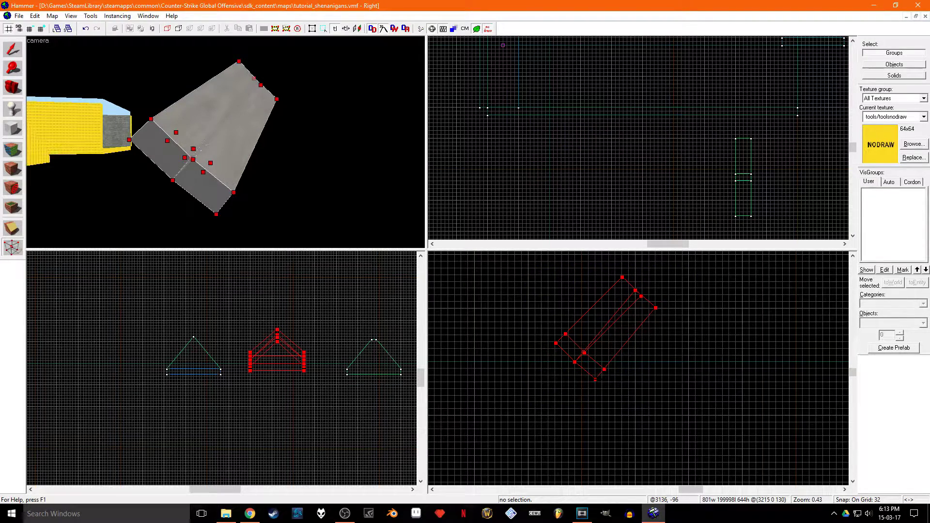
Make a copy of the two-segment group beside the original and rotate the copy 10 degrees
{"action": "left_click", "coordinate": [12, 49]}
{"action": "left_click_drag", "start_coordinate": [594, 331], "coordinate": [638, 350], "text": "shift"}
{"action": "key", "text": "ctrl+m"}
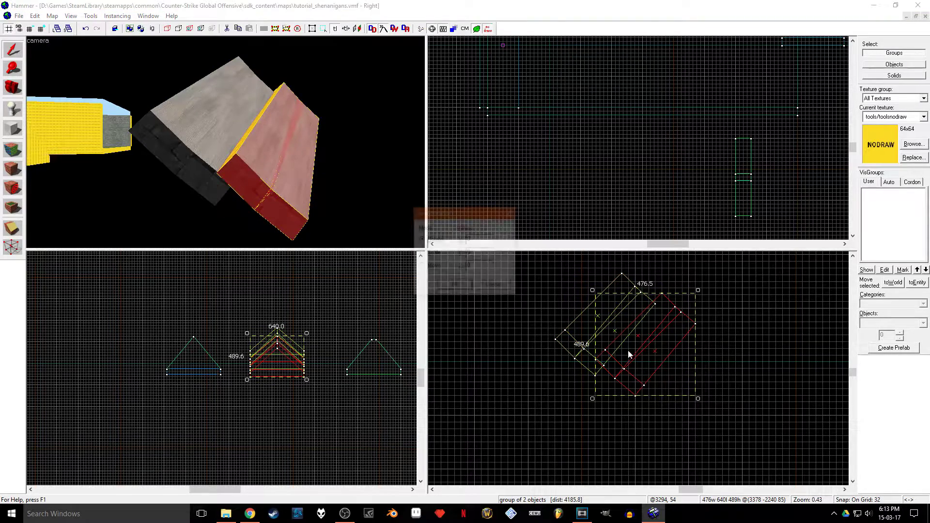
{"action": "type", "text": "10"}
{"action": "key", "text": "Return"}
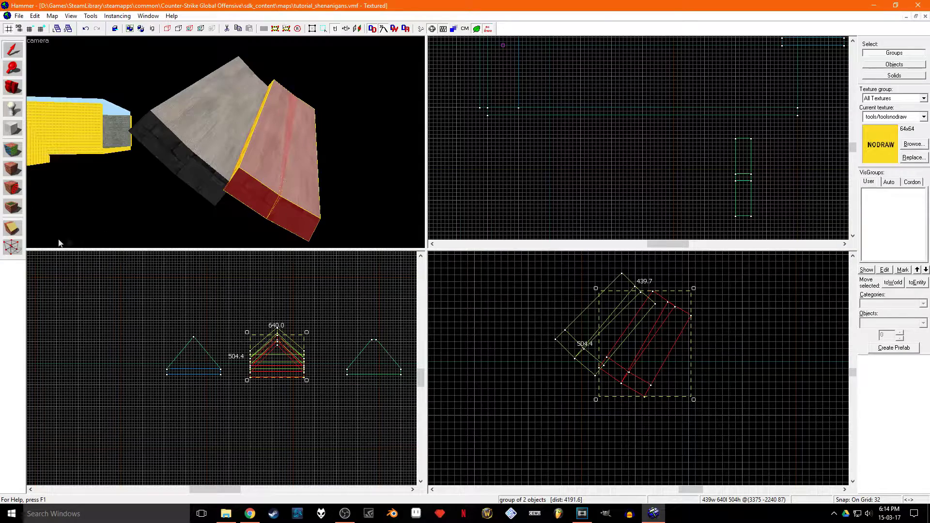
Move all vertices of the copied two-segment group together so it joins the lower end of the original group
{"action": "left_click", "coordinate": [13, 248]}
{"action": "left_click_drag", "start_coordinate": [571, 426], "coordinate": [731, 289]}
{"action": "key", "text": "Return"}
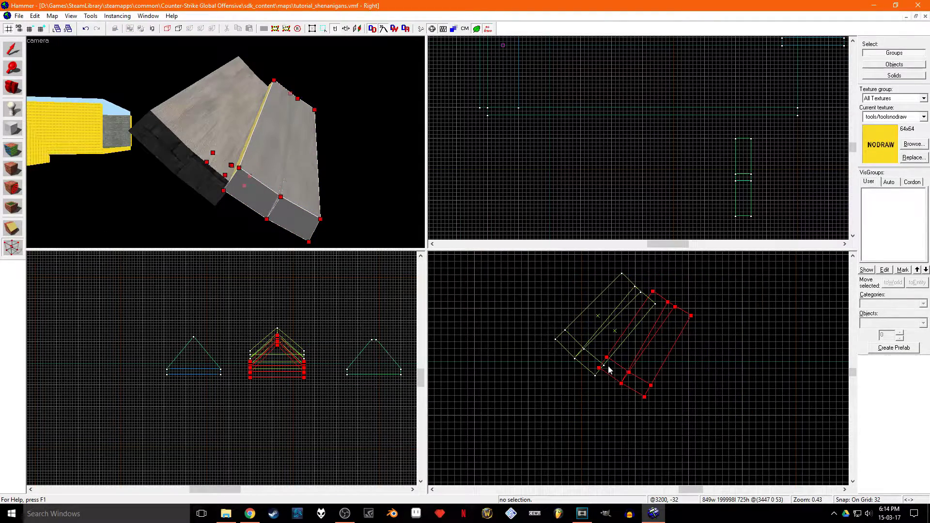
{"action": "left_click_drag", "start_coordinate": [646, 363], "coordinate": [642, 371]}
Group all four segments and shift all their vertices slightly so the lowest end corner lands on the grid
{"action": "left_click", "coordinate": [17, 51]}
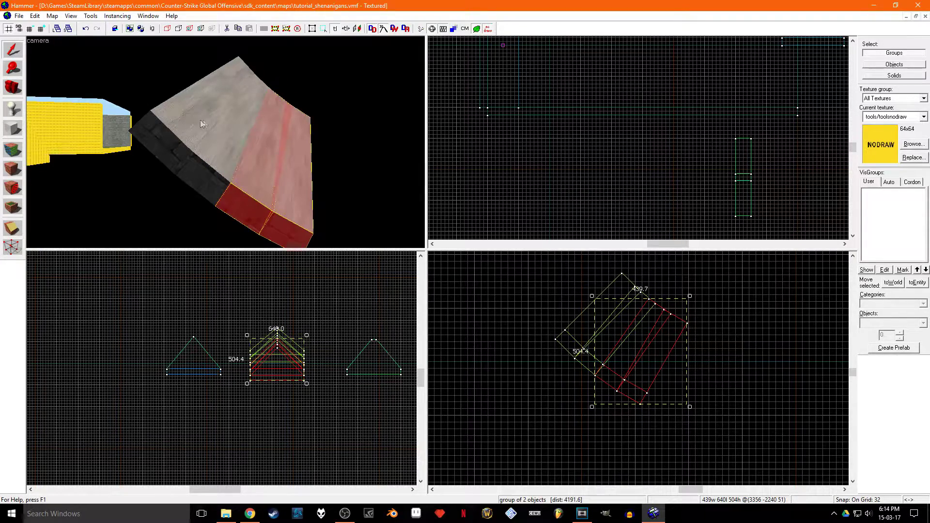
{"action": "key", "text": "ctrl+g"}
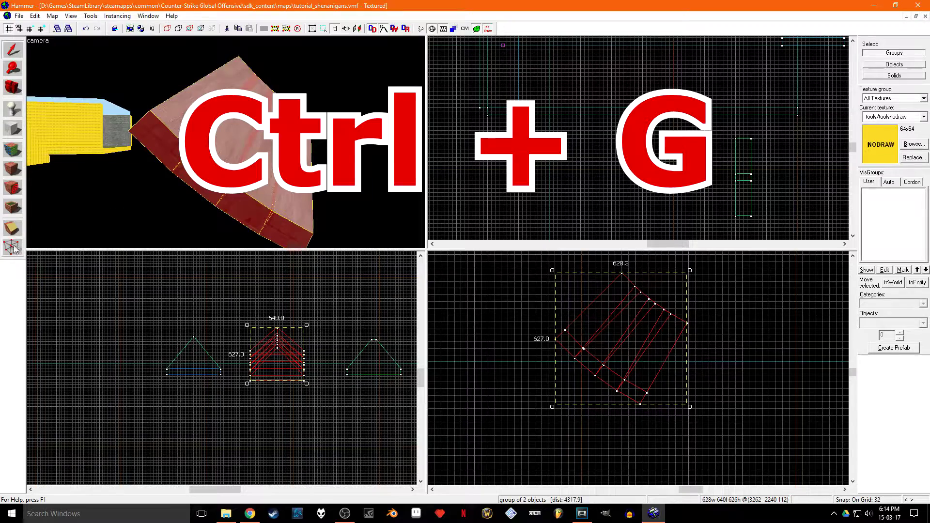
{"action": "left_click", "coordinate": [13, 247]}
{"action": "left_click_drag", "start_coordinate": [527, 444], "coordinate": [730, 260]}
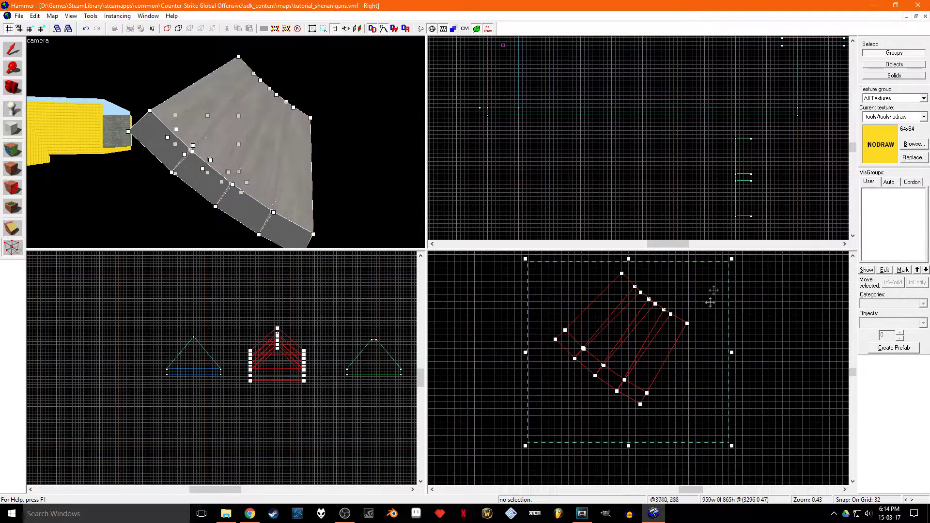
{"action": "key", "text": "Return"}
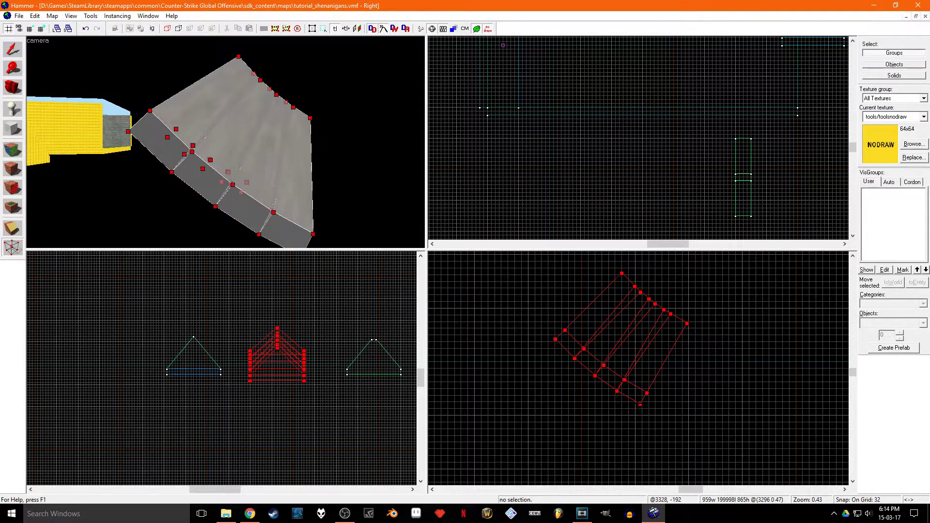
{"action": "left_click_drag", "start_coordinate": [639, 404], "coordinate": [635, 402]}
Make a copy of the four-segment group beside the original and rotate the copy 20 degrees about Y
{"action": "left_click", "coordinate": [13, 52]}
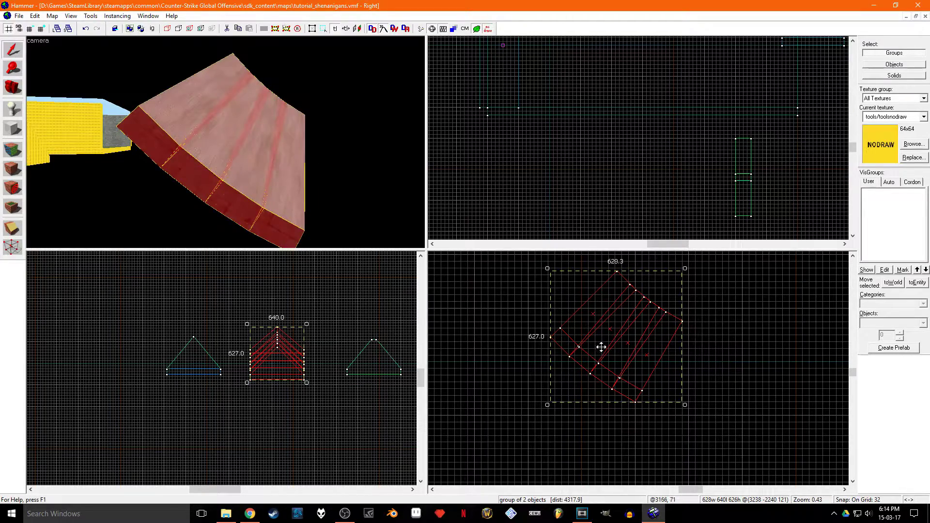
{"action": "left_click_drag", "start_coordinate": [600, 347], "coordinate": [667, 367], "text": "shift"}
{"action": "key", "text": "ctrl+m"}
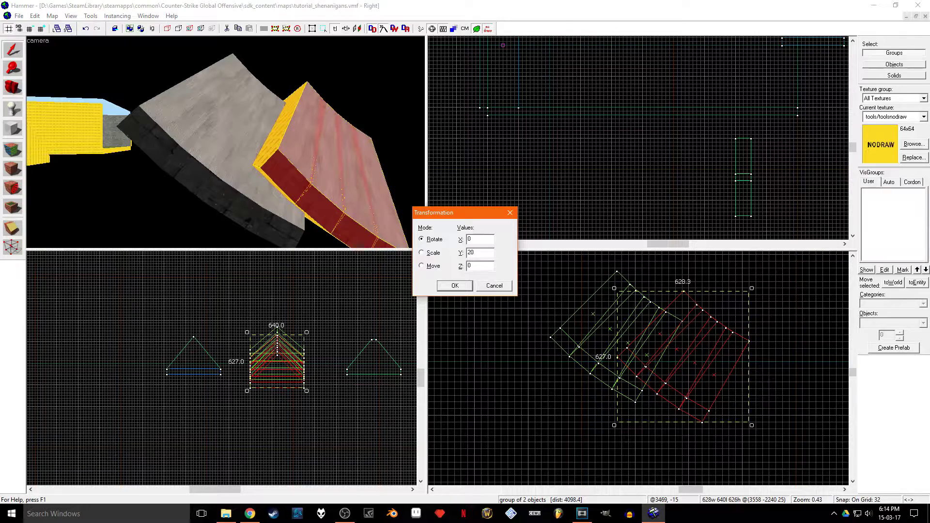
{"action": "key", "text": "Return"}
Move all vertices of the copied four-segment group together so its corner joins the original group's lower end
{"action": "left_click", "coordinate": [13, 247]}
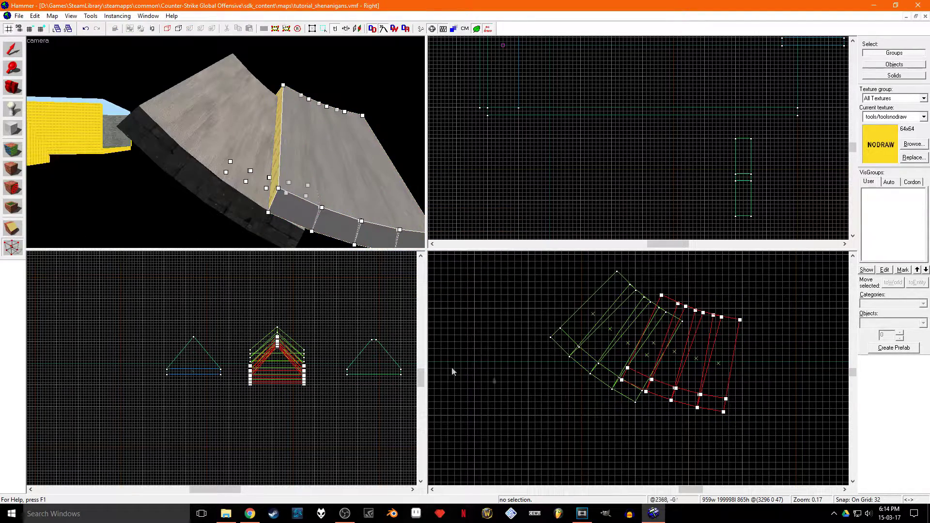
{"action": "left_click_drag", "start_coordinate": [583, 441], "coordinate": [812, 275]}
{"action": "key", "text": "Return"}
{"action": "left_click_drag", "start_coordinate": [621, 381], "coordinate": [635, 402]}
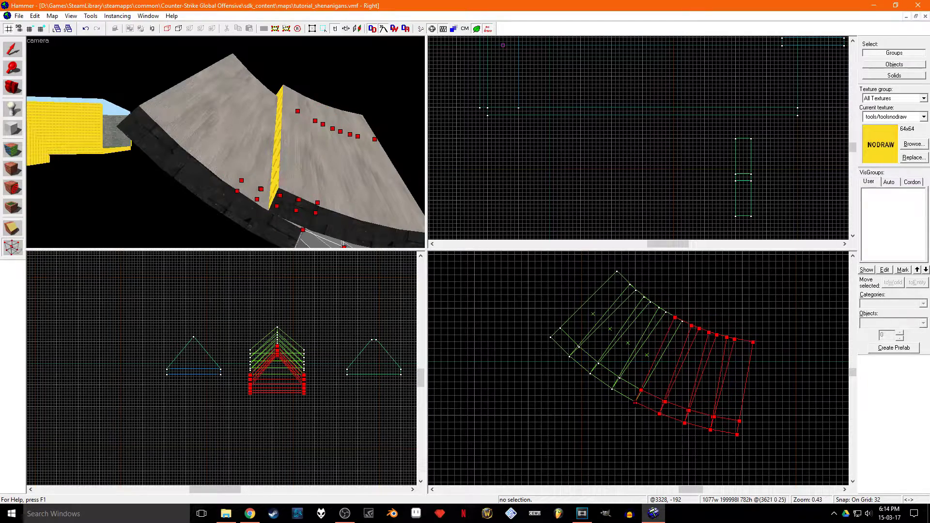
Combine both four-segment groups into one and move all their vertices diagonally upward so the lowest end corner lands on the grid
{"action": "left_click", "coordinate": [13, 53]}
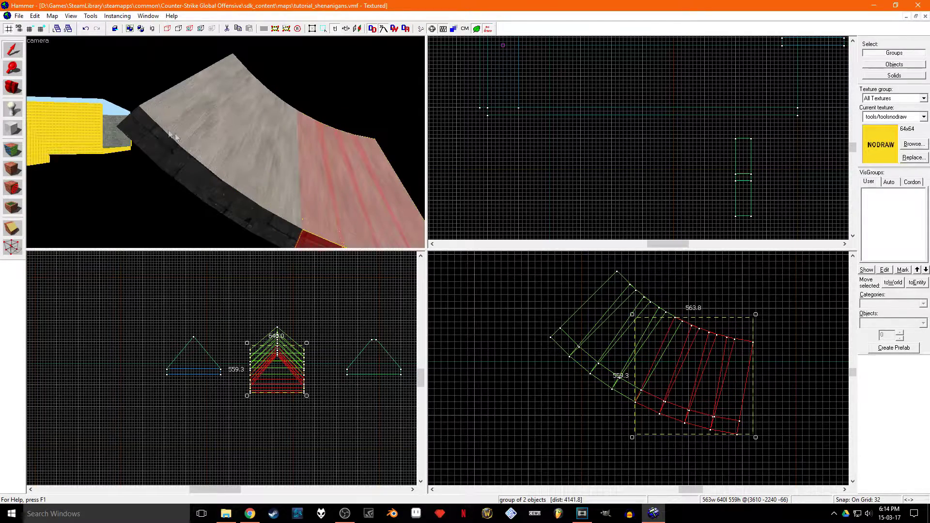
{"action": "left_click", "coordinate": [251, 166], "text": "ctrl"}
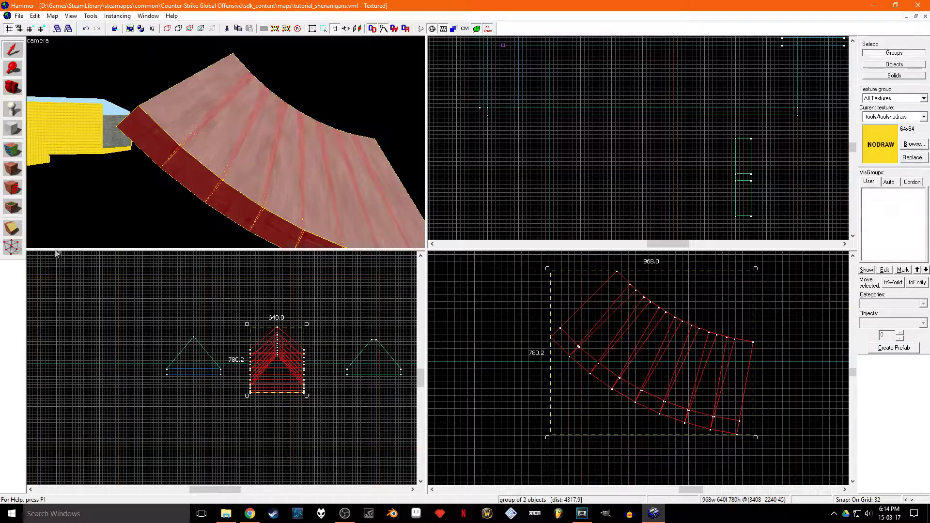
{"action": "left_click", "coordinate": [13, 247]}
{"action": "left_click_drag", "start_coordinate": [515, 454], "coordinate": [796, 267]}
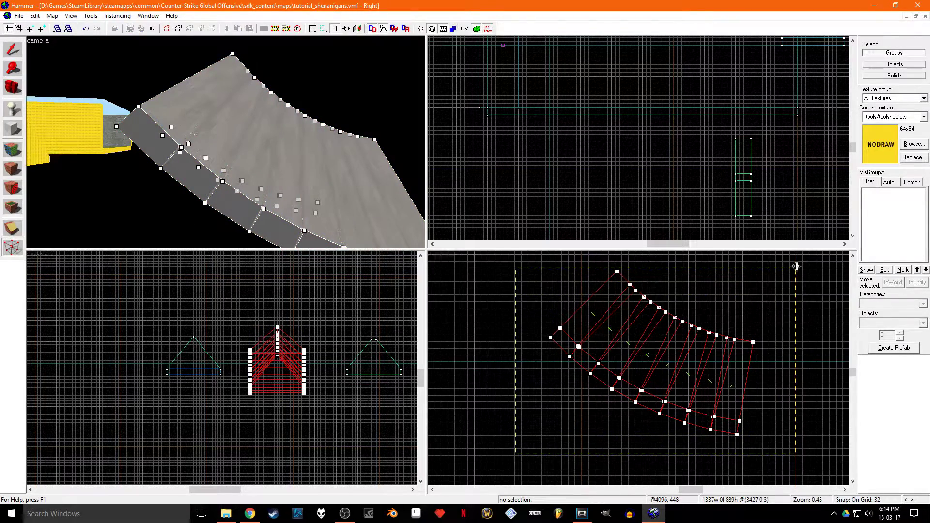
{"action": "key", "text": "Return"}
{"action": "left_click_drag", "start_coordinate": [739, 438], "coordinate": [721, 418]}
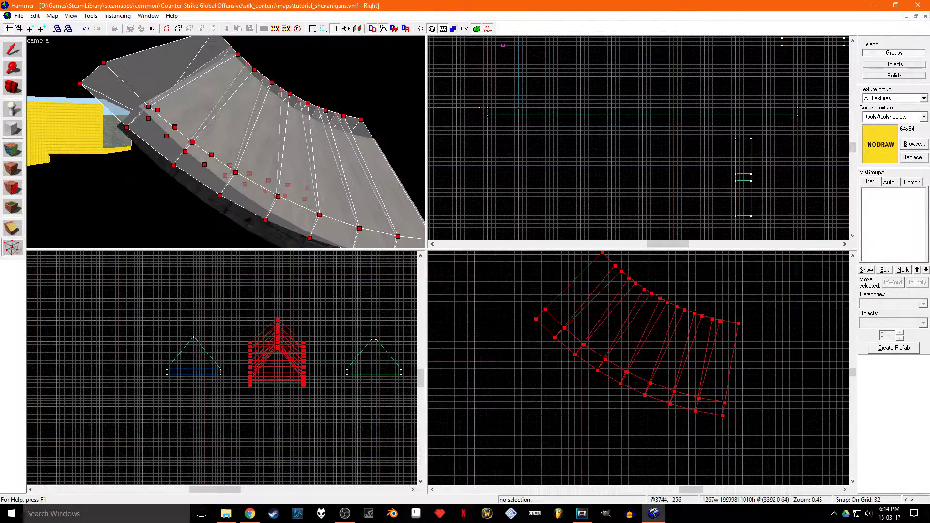
Make a copy of the eight-segment group slightly offset from the original and rotate the copy about Y to continue the curve
{"action": "left_click", "coordinate": [14, 49]}
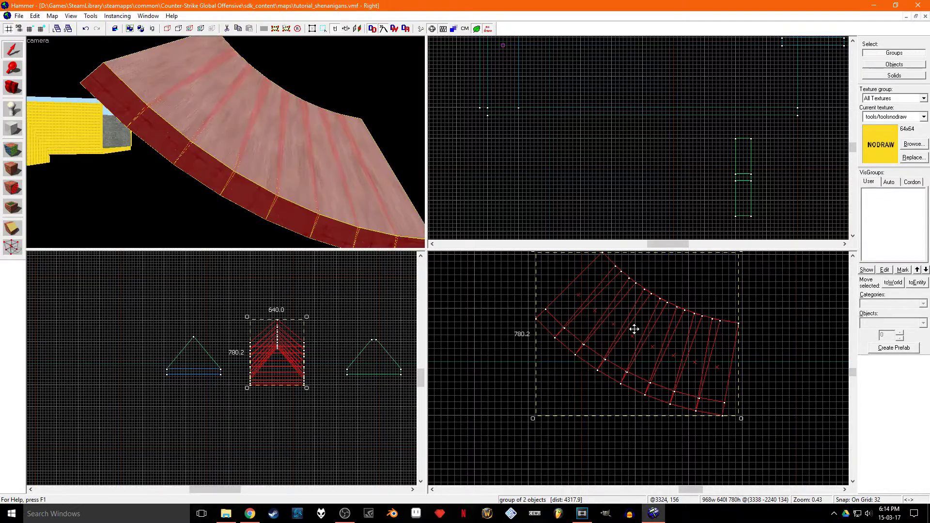
{"action": "left_click_drag", "start_coordinate": [634, 329], "coordinate": [654, 339], "text": "shift"}
{"action": "key", "text": "ctrl+m"}
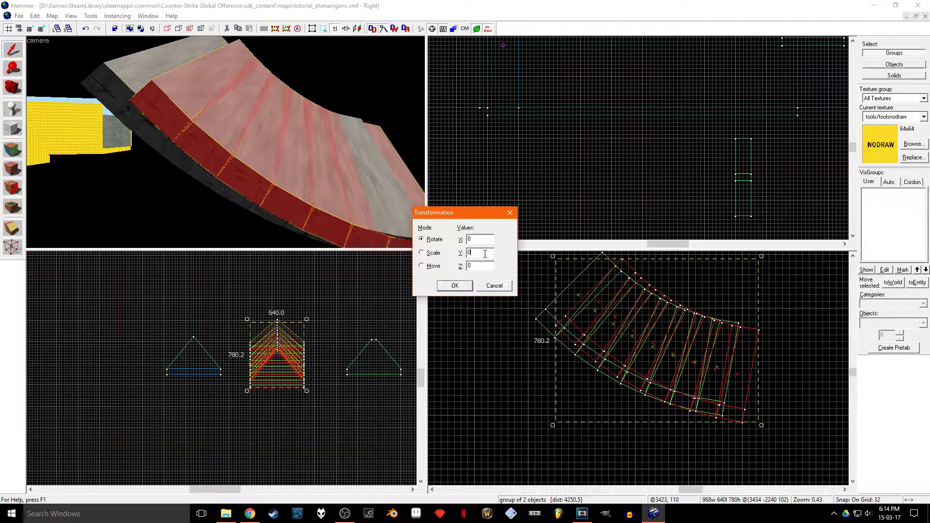
{"action": "key", "text": "Return"}
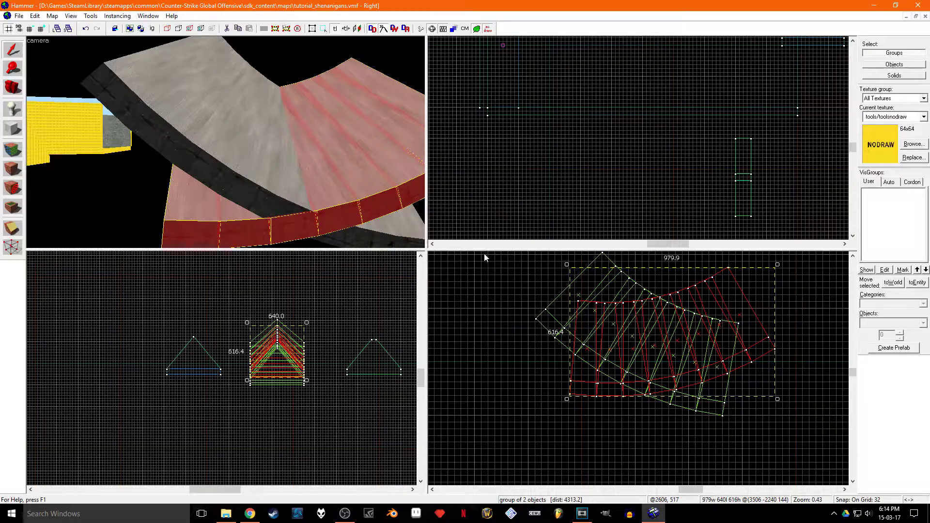
Move all vertices of the copied eight-segment group together so it joins the end of the original arc
{"action": "key", "text": "shift+v"}
{"action": "scroll", "coordinate": [637, 390], "scroll_direction": "down", "scroll_amount": 1}
{"action": "scroll", "coordinate": [638, 390], "scroll_direction": "down", "scroll_amount": 1}
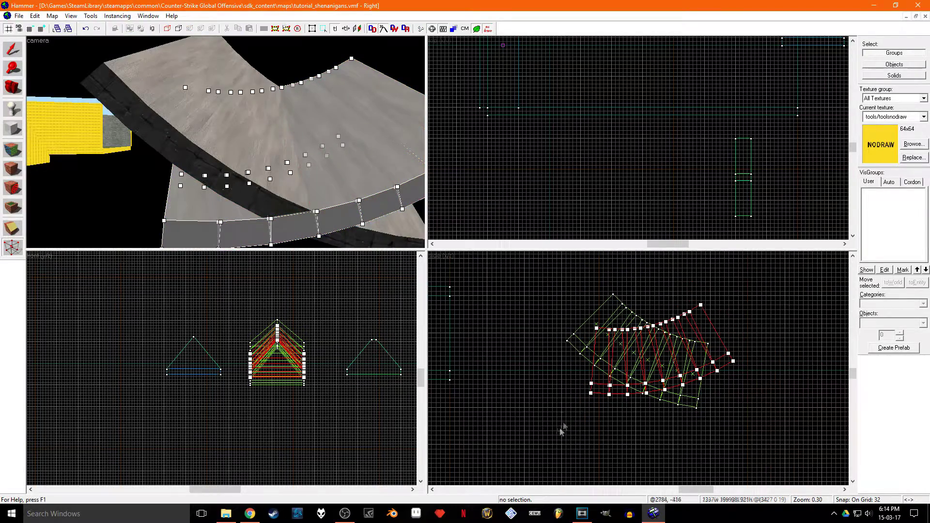
{"action": "left_click_drag", "start_coordinate": [557, 431], "coordinate": [775, 275]}
{"action": "key", "text": "Return"}
{"action": "left_click_drag", "start_coordinate": [591, 384], "coordinate": [696, 400]}
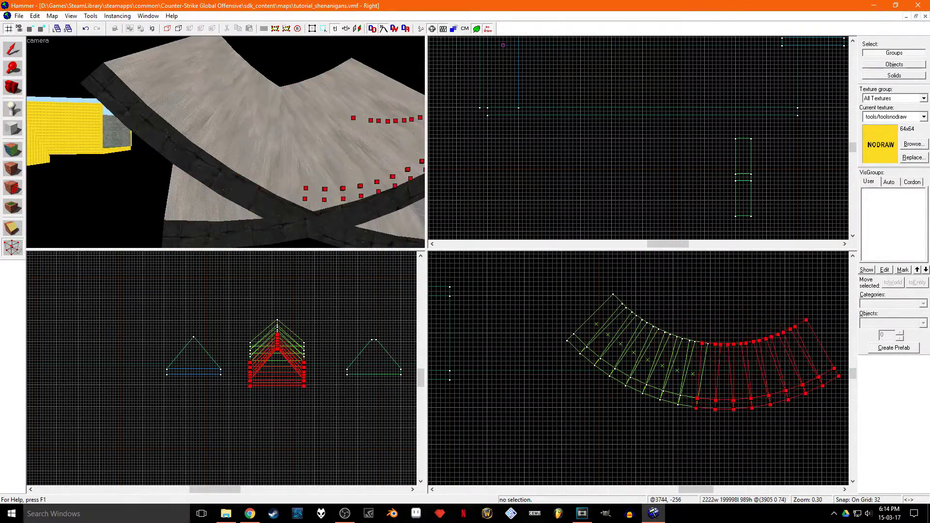
Select both eight-segment halves, group them into one curved arc, and clear the selection
{"action": "left_click", "coordinate": [13, 49]}
{"action": "middle_click_drag", "start_coordinate": [694, 410], "coordinate": [643, 407]}
{"action": "scroll", "coordinate": [643, 407], "scroll_direction": "up", "scroll_amount": 5}
{"action": "scroll", "coordinate": [618, 405], "scroll_direction": "down", "scroll_amount": 3}
{"action": "middle_click_drag", "start_coordinate": [680, 400], "coordinate": [617, 420]}
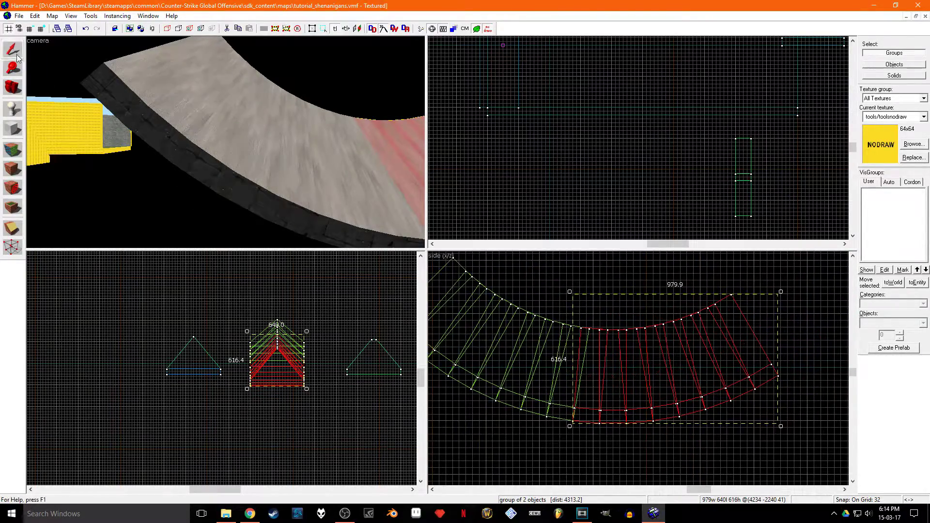
{"action": "left_click", "coordinate": [275, 139], "text": "ctrl"}
{"action": "key", "text": "z"}
{"action": "key", "text": "Escape"}
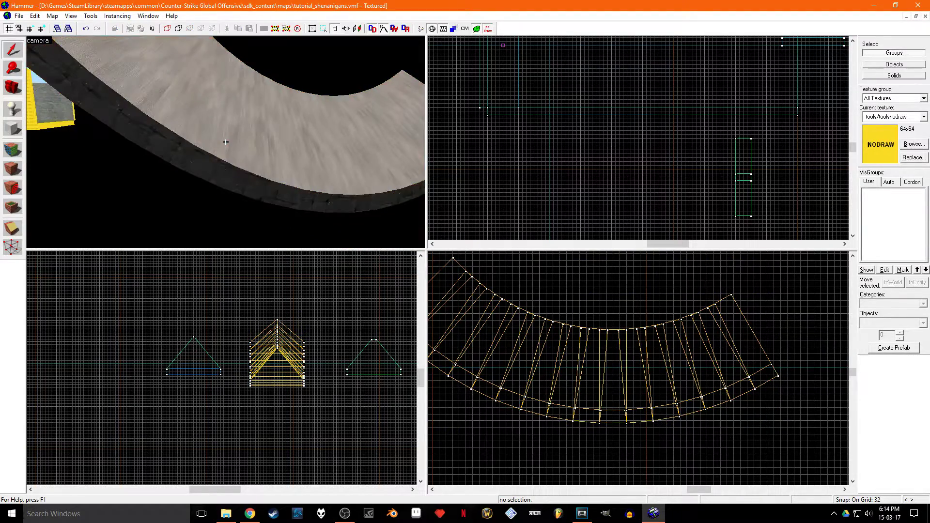
Pick up the dark stone texture from the arc's underside and apply it to the arc's nodraw end face
{"action": "key", "text": "s"}
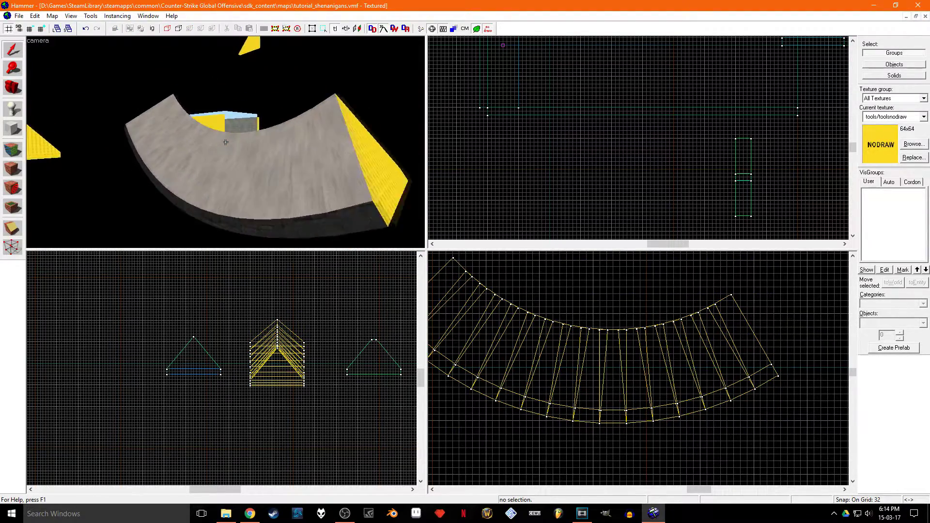
{"action": "key", "text": "w"}
{"action": "key", "text": "a"}
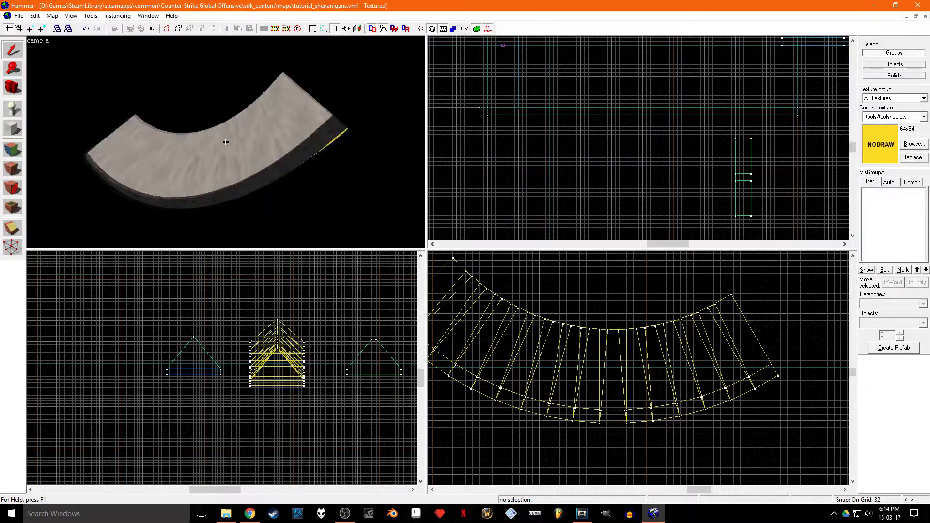
{"action": "key", "text": "a"}
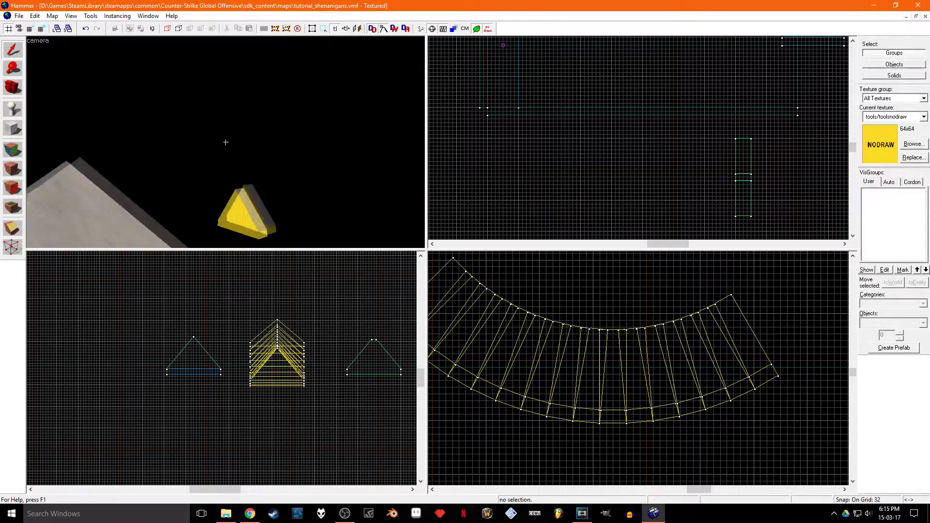
{"action": "key", "text": "z"}
{"action": "left_click", "coordinate": [12, 149]}
{"action": "left_click", "coordinate": [253, 196]}
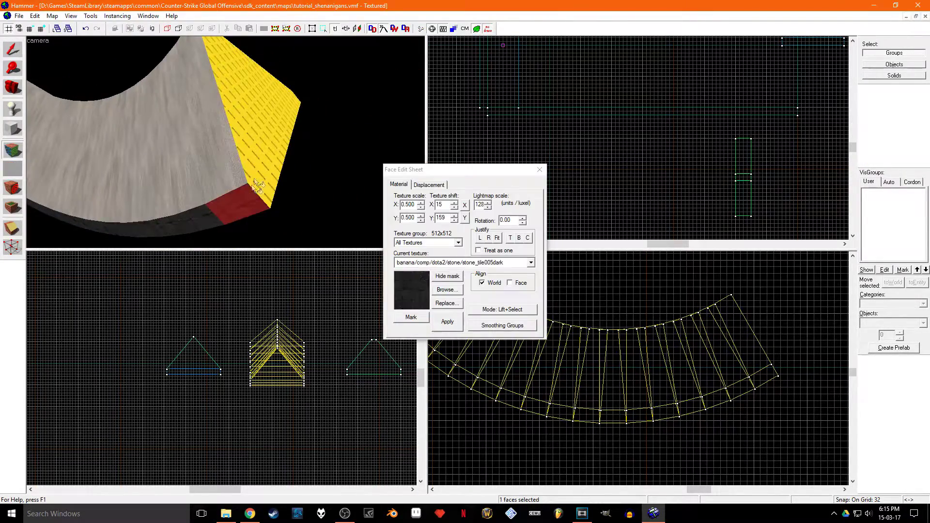
{"action": "right_click", "coordinate": [263, 150]}
Apply the same dark stone texture to the opposite end face of the arc and finish face editing
{"action": "key", "text": "z"}
{"action": "key", "text": "a"}
{"action": "key", "text": "z"}
{"action": "right_click", "coordinate": [244, 149]}
{"action": "left_click", "coordinate": [539, 170]}
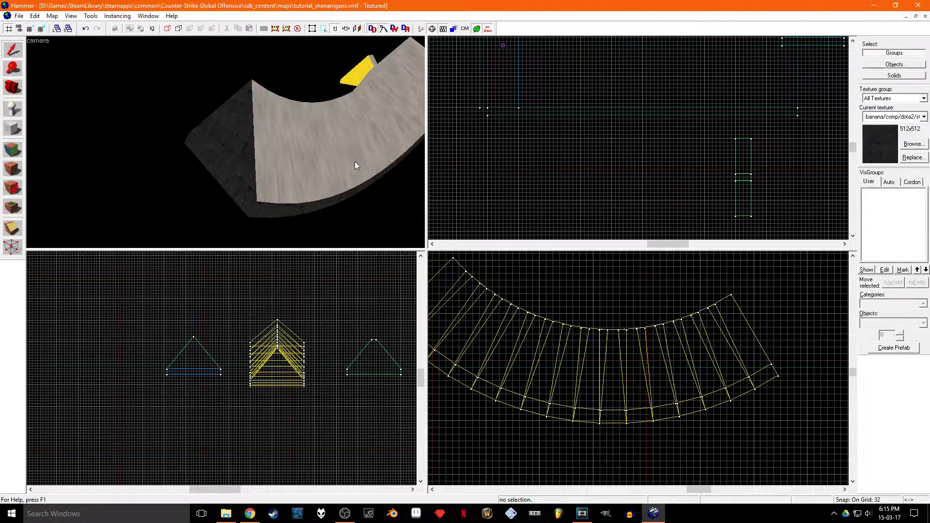
{"action": "key", "text": "z"}
{"action": "key", "text": "d"}
{"action": "key", "text": "z"}
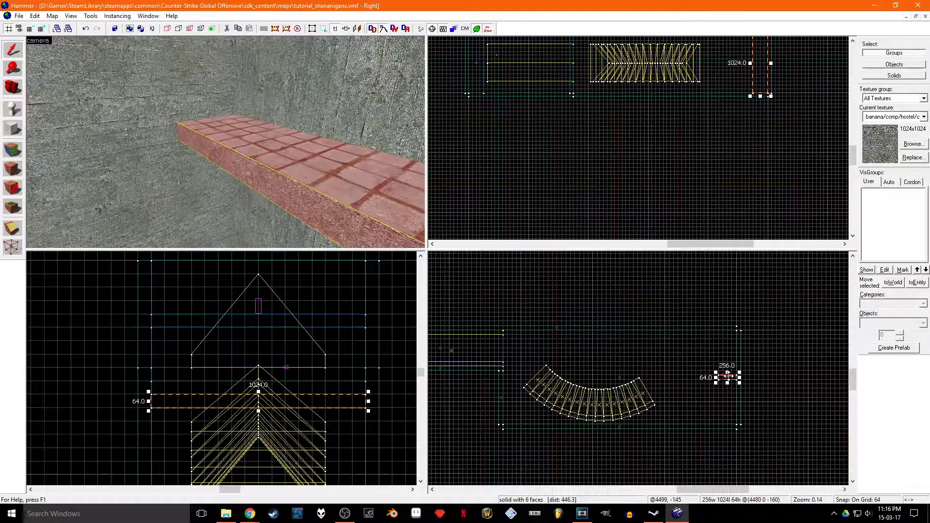
Deselect the narrow platform between the walls and apply the banana/comp/hostel/concrete/wall03 texture to its nodraw underside
{"action": "key", "text": "Delete"}
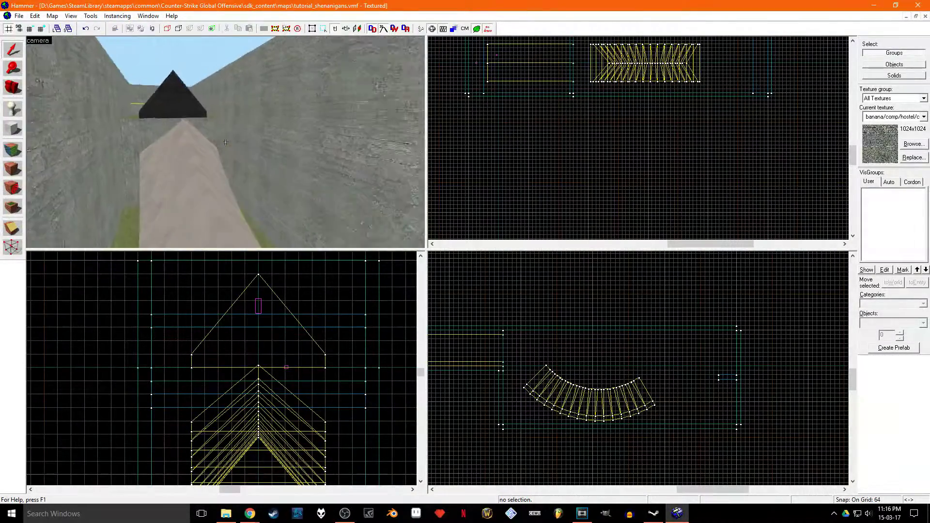
{"action": "key", "text": "w"}
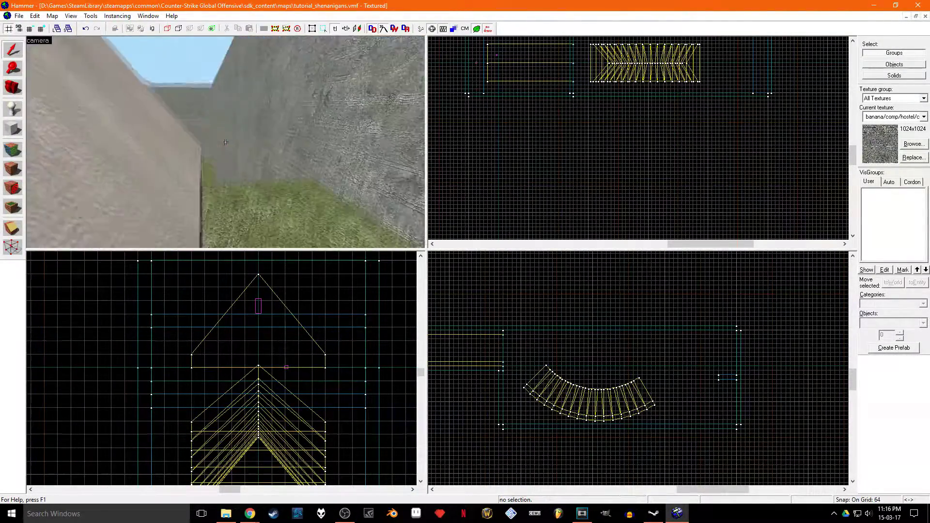
{"action": "key", "text": "w"}
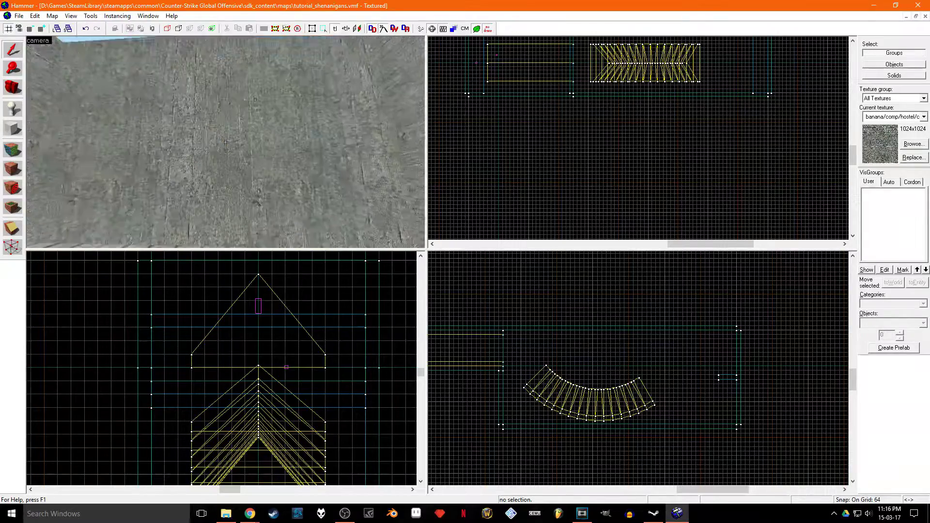
{"action": "key", "text": "w"}
{"action": "key", "text": "z"}
{"action": "key", "text": "shift+a"}
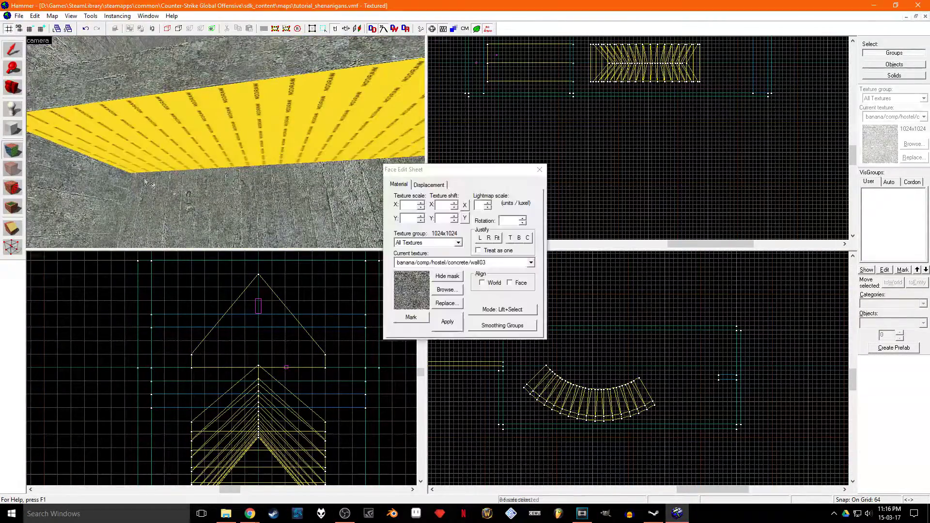
{"action": "left_click", "coordinate": [242, 194]}
{"action": "right_click", "coordinate": [252, 140]}
{"action": "left_click", "coordinate": [540, 171]}
{"action": "key", "text": "z"}
{"action": "key", "text": "w"}
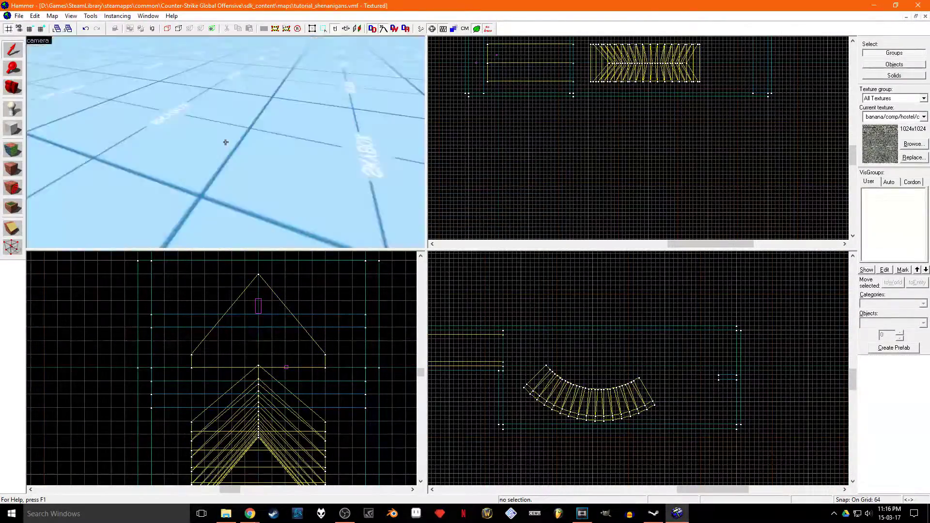
{"action": "key", "text": "s"}
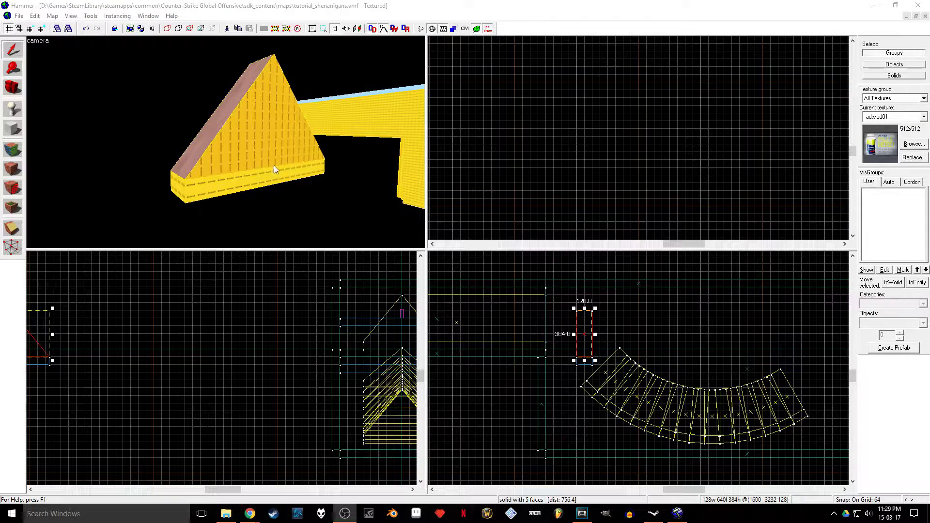
Group the triangular roof piece with its base slab and rotate the group about 45 degrees clockwise in the side view
{"action": "left_click", "coordinate": [274, 166], "text": "ctrl"}
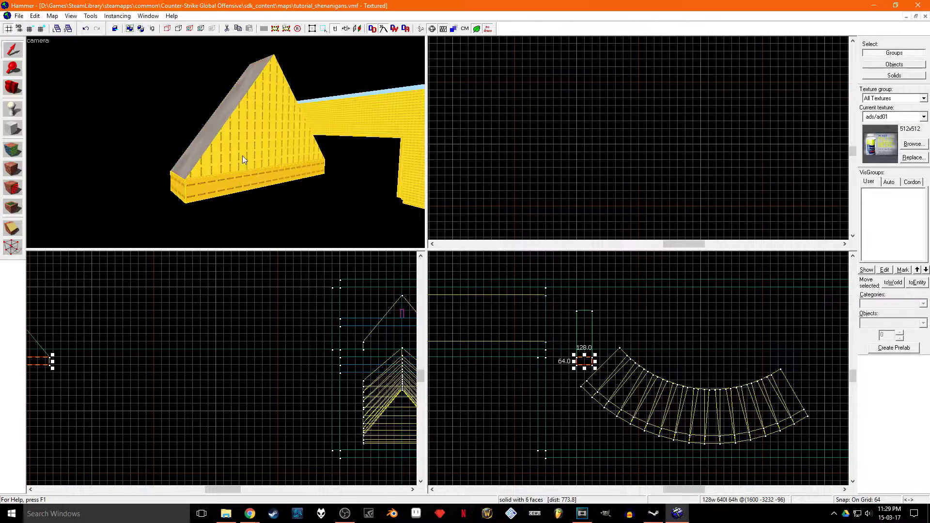
{"action": "key", "text": "z"}
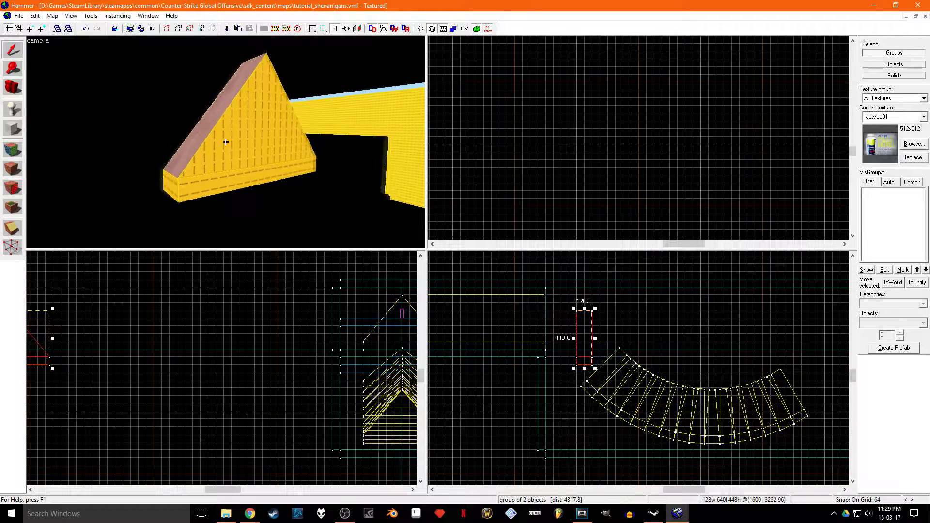
{"action": "key", "text": "z"}
{"action": "mouse_move", "coordinate": [584, 334]}
{"action": "left_mouse_down"}
{"action": "mouse_move", "coordinate": [529, 197]}
{"action": "mouse_move", "coordinate": [584, 332]}
{"action": "left_mouse_up"}
{"action": "left_click", "coordinate": [584, 332]}
{"action": "left_click_drag", "start_coordinate": [595, 302], "coordinate": [608, 318]}
Shift the tilted segment's vertices onto the grid and add a rotated copy joined to its lowest corner
{"action": "key", "text": "shift+v"}
{"action": "scroll", "coordinate": [583, 355], "scroll_direction": "up", "scroll_amount": 1}
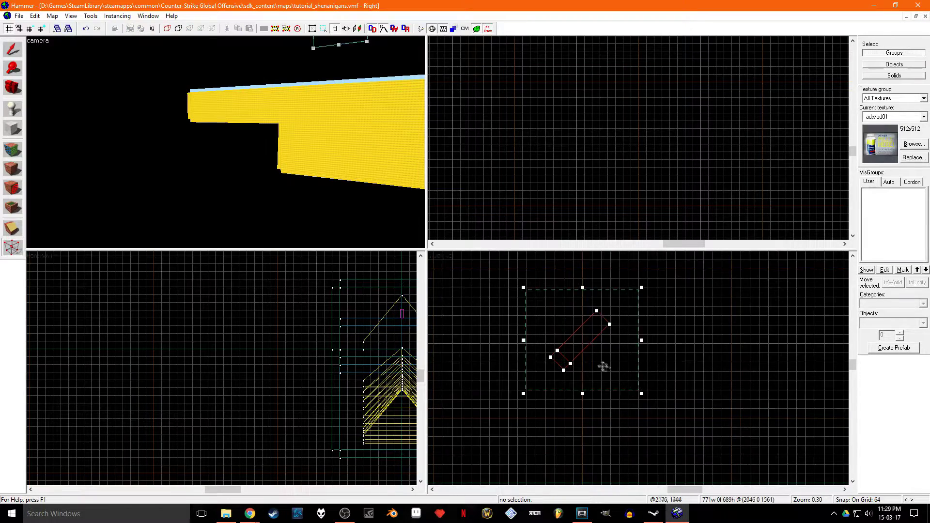
{"action": "key", "text": "ctrl+m"}
{"action": "key", "text": "Return"}
{"action": "left_click_drag", "start_coordinate": [590, 379], "coordinate": [563, 362]}
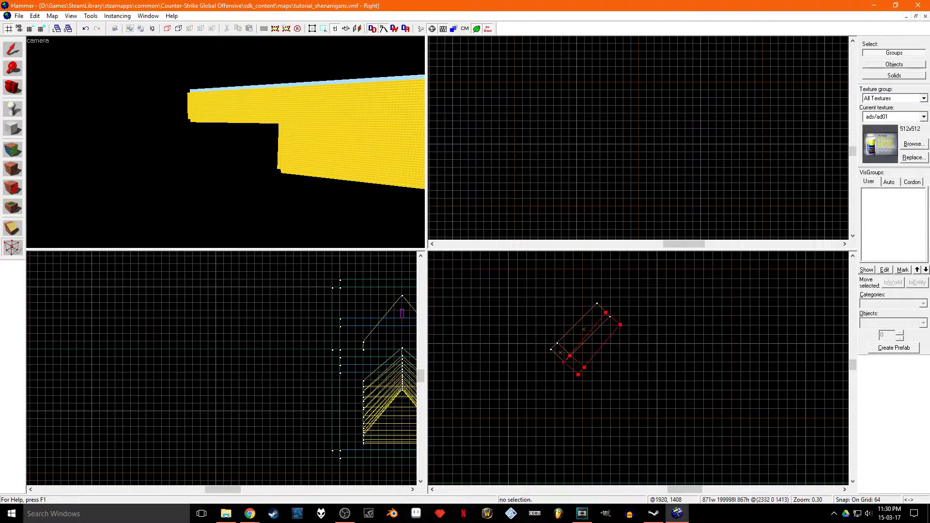
Combine both segments into one group and move all their vertices together so the lowest end corner lands on the grid
{"action": "key", "text": "shift+s"}
{"action": "key", "text": "z"}
{"action": "key", "text": "z"}
{"action": "left_click", "coordinate": [13, 247]}
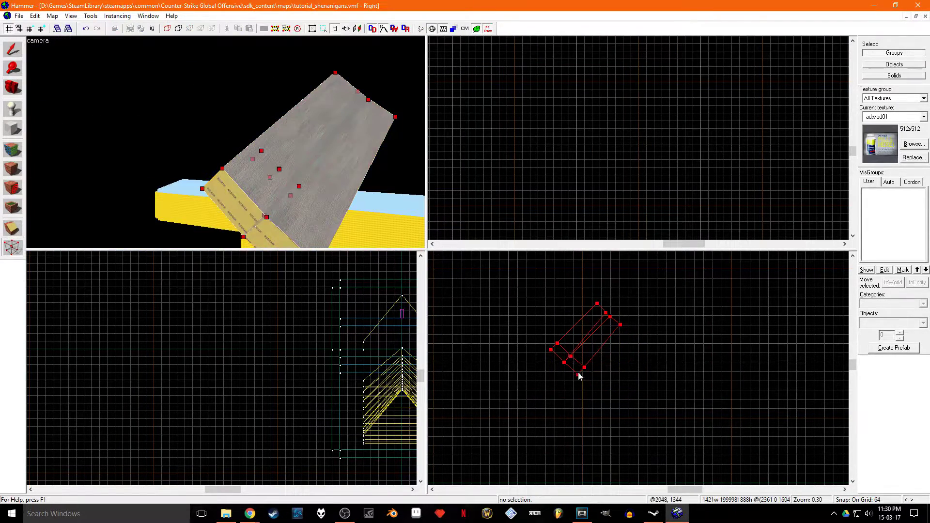
{"action": "left_click_drag", "start_coordinate": [577, 374], "coordinate": [582, 372]}
Copy the two-segment group beside the original, rotate the copy by -10 about Y, and select the copy's vertices
{"action": "left_click", "coordinate": [12, 49]}
{"action": "left_click_drag", "start_coordinate": [590, 336], "coordinate": [627, 355], "text": "shift"}
{"action": "key", "text": "ctrl+m"}
{"action": "double_click", "coordinate": [488, 253]}
{"action": "type", "text": "-10"}
{"action": "key", "text": "Return"}
{"action": "key", "text": "shift+v"}
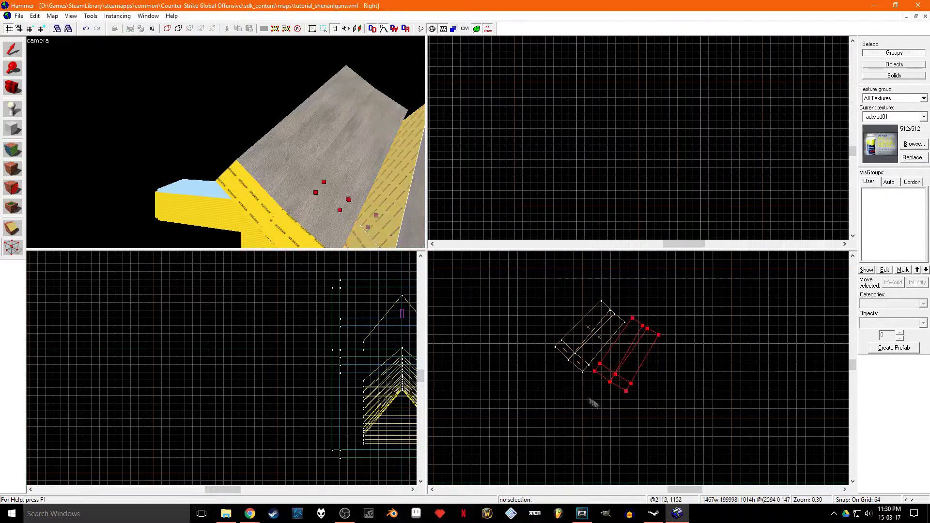
Copy the four-segment group beside the original and rotate the copy about Y to continue the curve
{"action": "left_click", "coordinate": [12, 50]}
{"action": "left_click_drag", "start_coordinate": [603, 344], "coordinate": [658, 357], "text": "shift"}
{"action": "key", "text": "ctrl+m"}
{"action": "key", "text": "Return"}
Move all vertices of the copied four-segment group together so it joins the end of the original four segments
{"action": "left_click", "coordinate": [12, 246]}
{"action": "left_click_drag", "start_coordinate": [561, 295], "coordinate": [762, 448]}
{"action": "key", "text": "Return"}
{"action": "left_click_drag", "start_coordinate": [614, 369], "coordinate": [610, 390]}
Group both four-segment pieces and move all their vertices slightly up and back so the lowest end corner lands on the grid
{"action": "left_click", "coordinate": [13, 50]}
{"action": "scroll", "coordinate": [612, 391], "scroll_direction": "up", "scroll_amount": 15}
{"action": "scroll", "coordinate": [564, 386], "scroll_direction": "down", "scroll_amount": 15}
{"action": "left_click", "coordinate": [555, 371], "text": "ctrl"}
{"action": "key", "text": "z"}
{"action": "key", "text": "z"}
{"action": "left_click", "coordinate": [13, 247]}
{"action": "left_click_drag", "start_coordinate": [481, 417], "coordinate": [695, 302]}
{"action": "key", "text": "Return"}
{"action": "left_click_drag", "start_coordinate": [635, 409], "coordinate": [630, 405]}
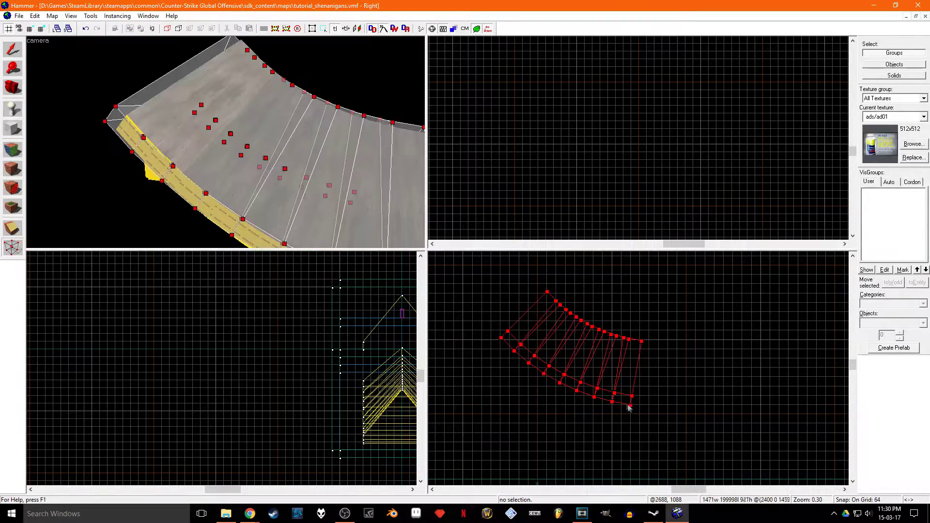
Copy the eight-segment group beside the original and rotate the copy about Y to form the arc's second half
{"action": "left_click", "coordinate": [12, 50]}
{"action": "left_click_drag", "start_coordinate": [567, 355], "coordinate": [631, 363], "text": "shift"}
{"action": "key", "text": "ctrl+m"}
{"action": "key", "text": "Return"}
Move all vertices of the copied eight-segment group together so its lower corner meets the end of the first half
{"action": "left_click", "coordinate": [13, 247]}
{"action": "left_click_drag", "start_coordinate": [547, 284], "coordinate": [760, 438]}
{"action": "key", "text": "Return"}
{"action": "left_click_drag", "start_coordinate": [575, 395], "coordinate": [630, 404]}
{"action": "scroll", "coordinate": [615, 404], "scroll_direction": "up", "scroll_amount": 7}
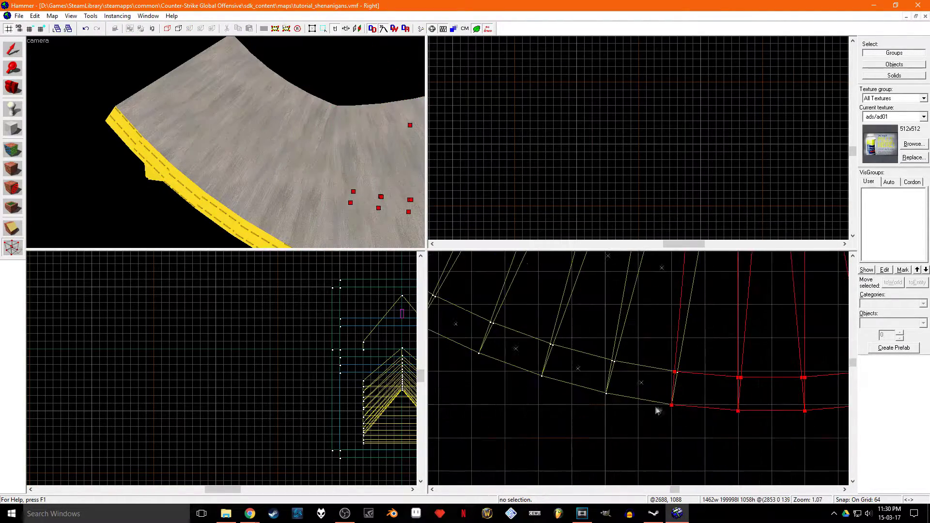
Select both halves of the arc and ungroup them into individually selectable solids
{"action": "left_click", "coordinate": [13, 50]}
{"action": "left_click", "coordinate": [203, 140], "text": "ctrl"}
{"action": "key", "text": "z"}
{"action": "key", "text": "Escape"}
{"action": "left_click", "coordinate": [220, 158], "text": "ctrl"}
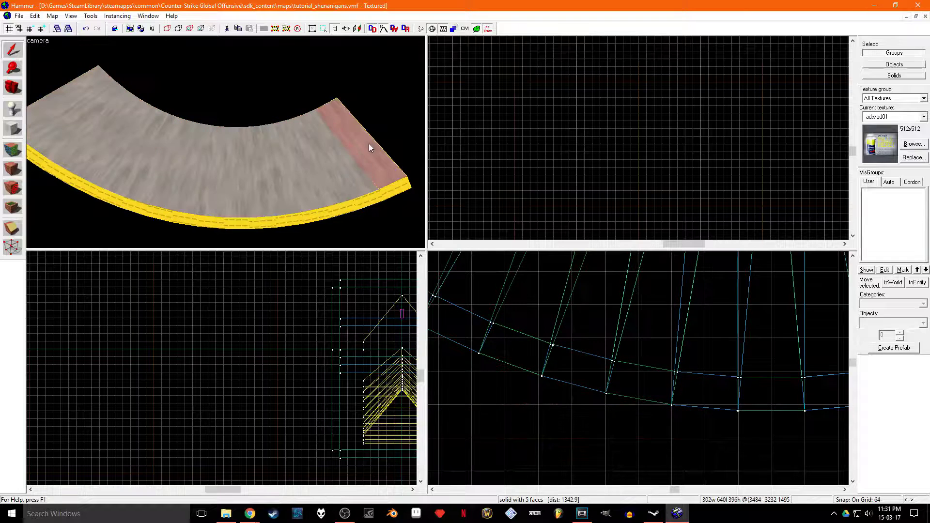
{"action": "left_click", "coordinate": [329, 172]}
{"action": "left_click", "coordinate": [252, 188]}
{"action": "key", "text": "z"}
{"action": "key", "text": "a"}
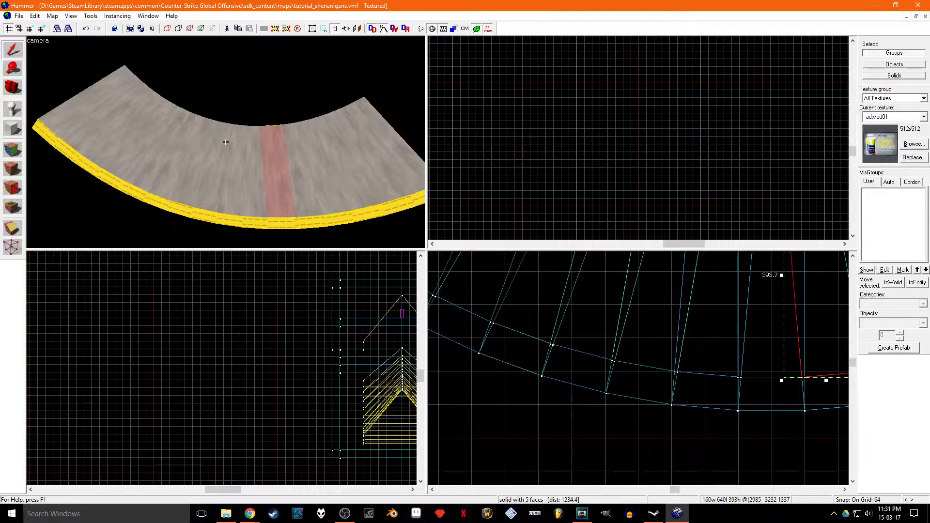
Select all the nodraw base slabs along the arc's lower edge and delete them, leaving the triangular roof pieces
{"action": "left_click", "coordinate": [78, 137]}
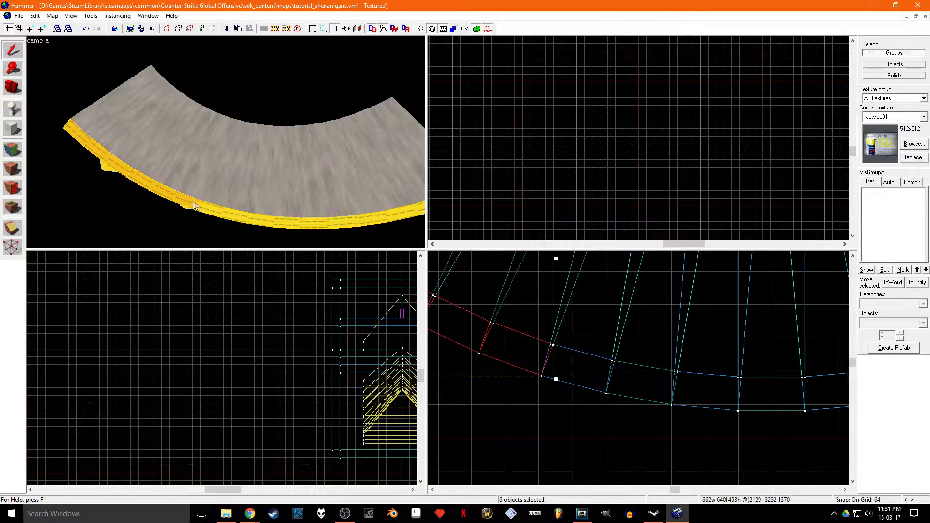
{"action": "left_click", "coordinate": [240, 218], "text": "ctrl"}
{"action": "left_click", "coordinate": [263, 221], "text": "ctrl"}
{"action": "left_click", "coordinate": [283, 224], "text": "ctrl"}
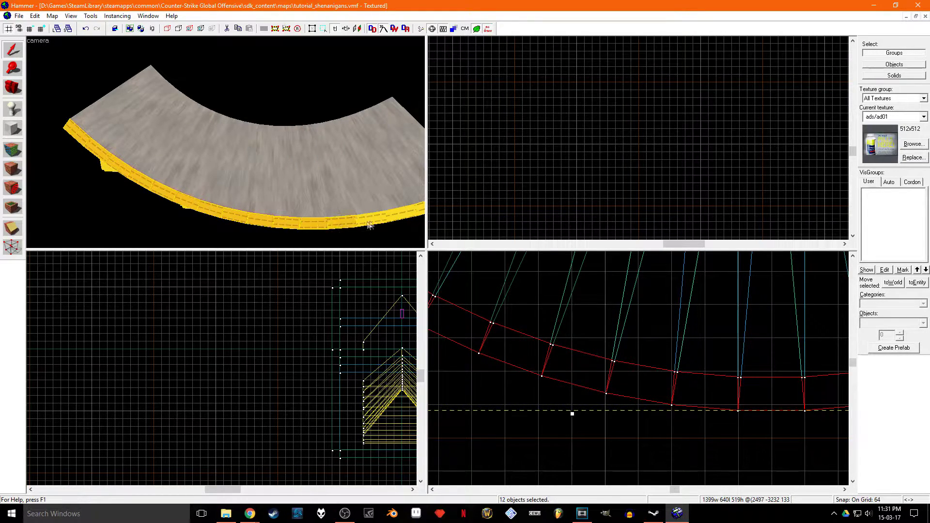
{"action": "key", "text": "z"}
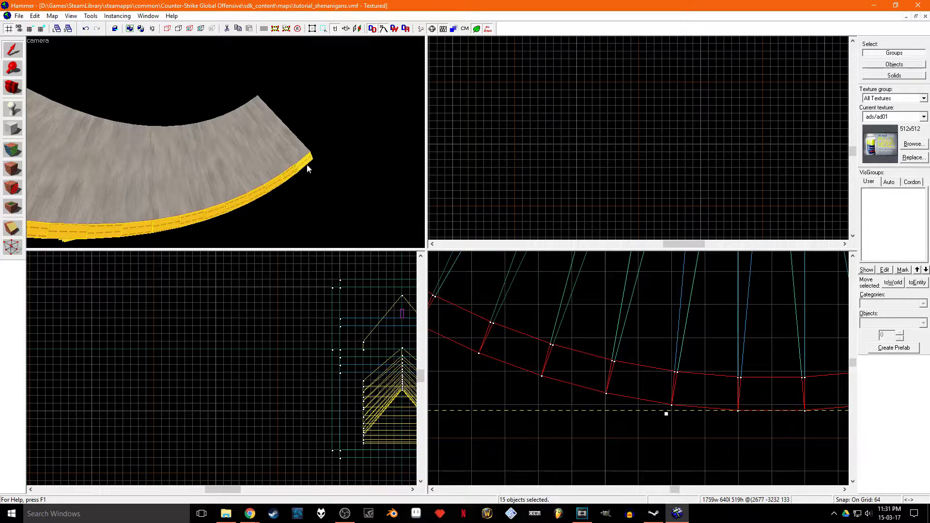
{"action": "key", "text": "Delete"}
{"action": "key", "text": "z"}
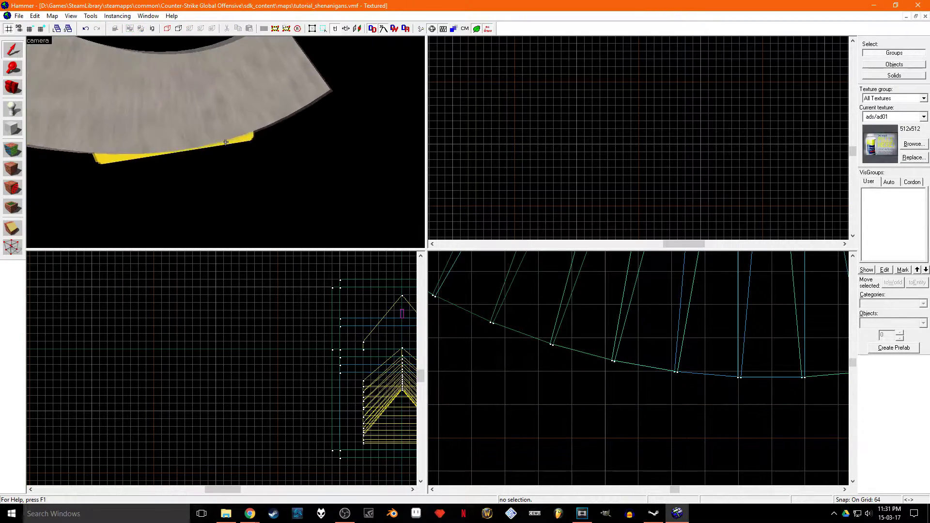
{"action": "key", "text": "s"}
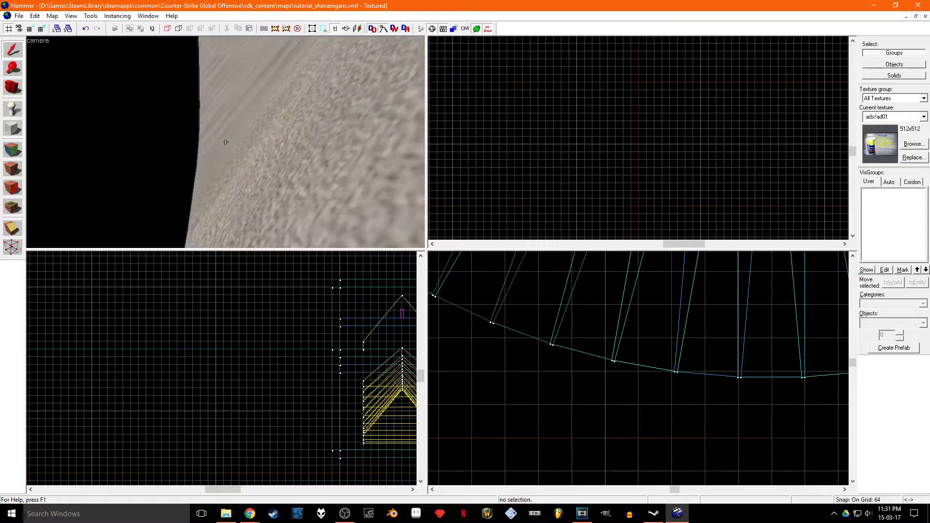